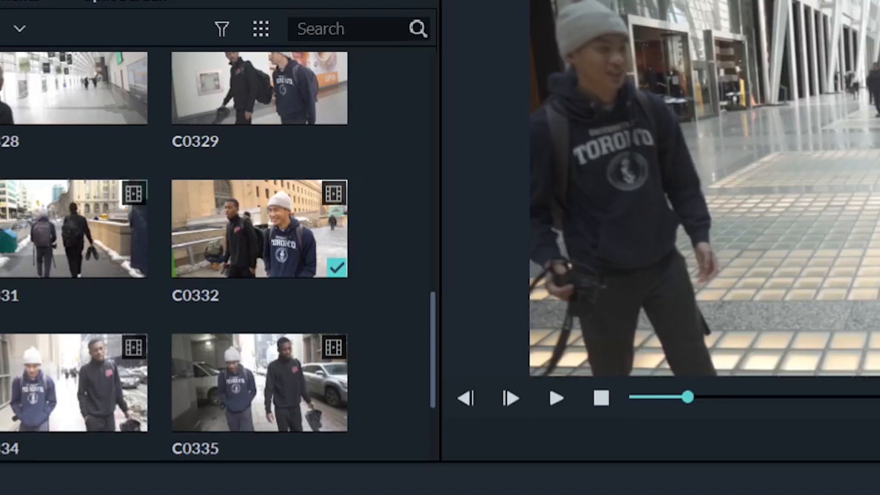
click(553, 404)
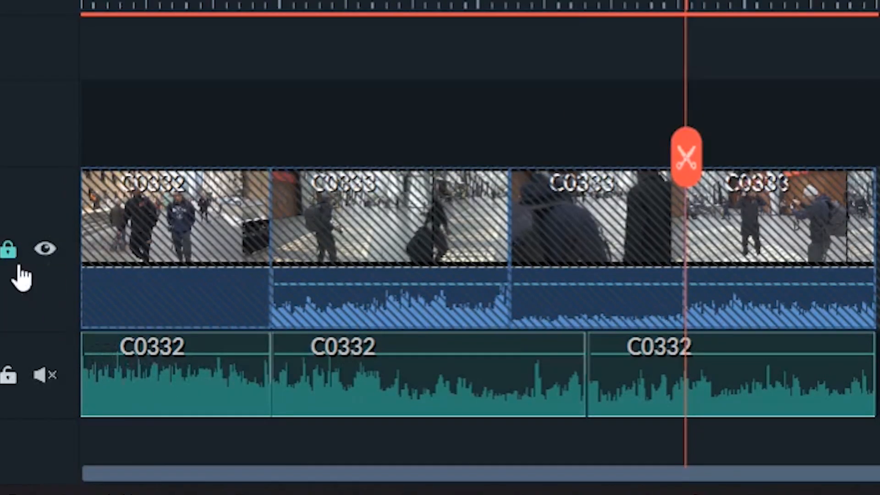
click(8, 250)
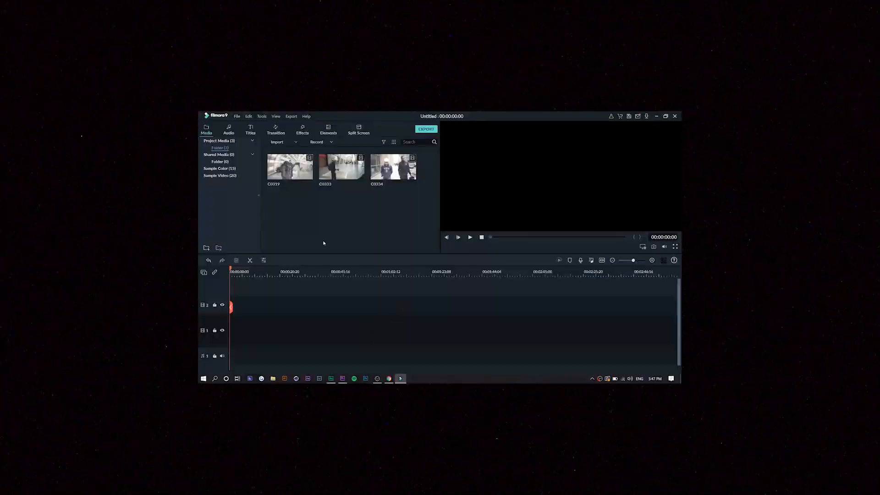
click(359, 130)
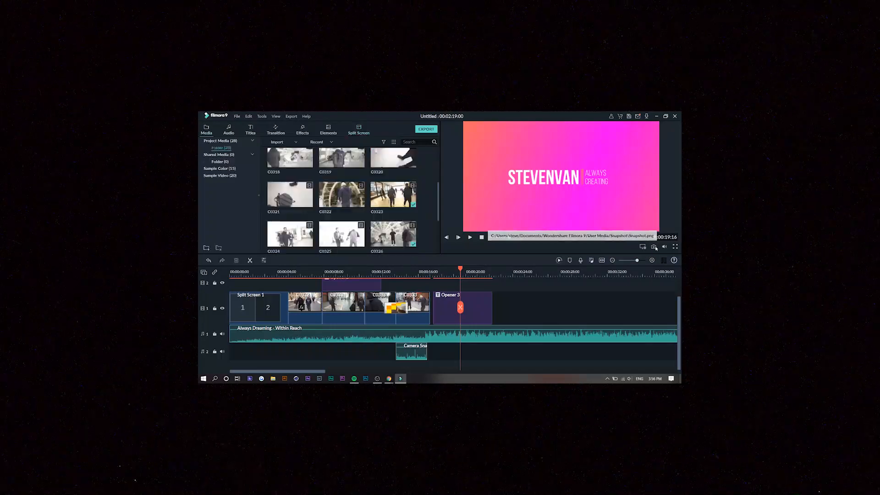
- Start exporting the video and compare the Filmora9 plans offered for removing the watermark
click(291, 116)
click(312, 135)
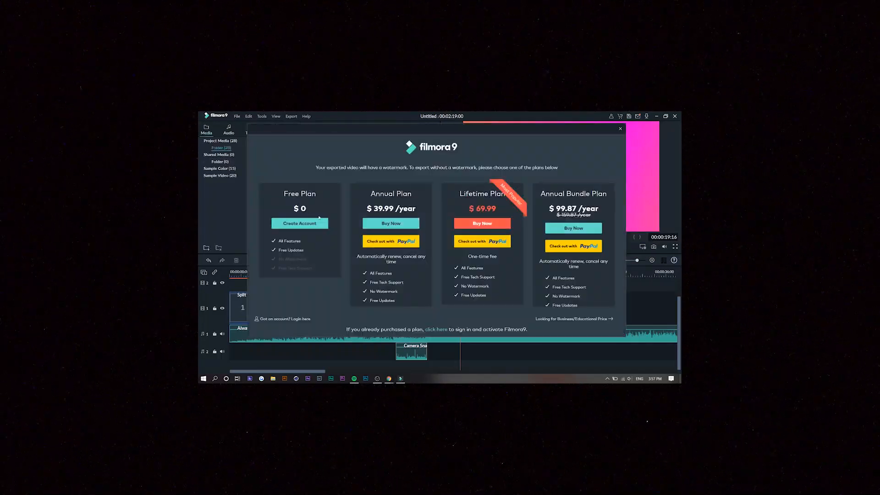
scroll(446, 204, down, 2)
scroll(446, 204, up, 2)
scroll(573, 193, down, 1)
drag(556, 177, 607, 178)
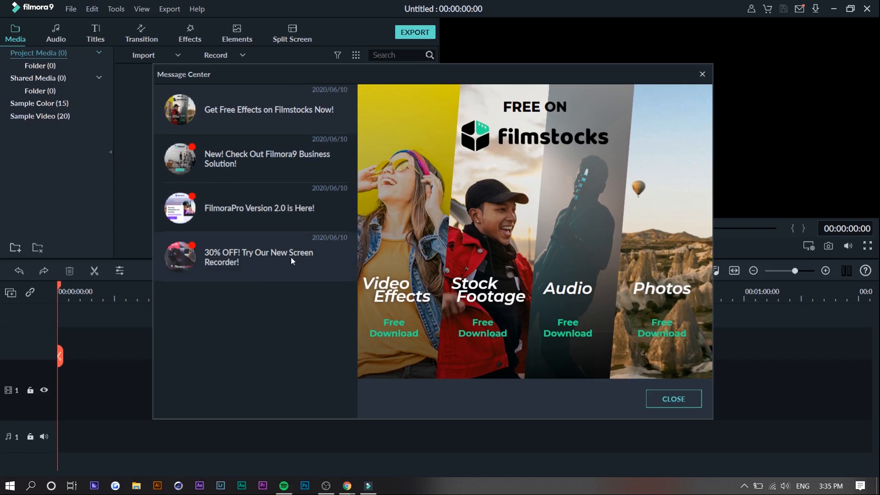
- Read the FilmoraPro 2.0 and Filmstocks announcements in the Message Center and close it
click(285, 219)
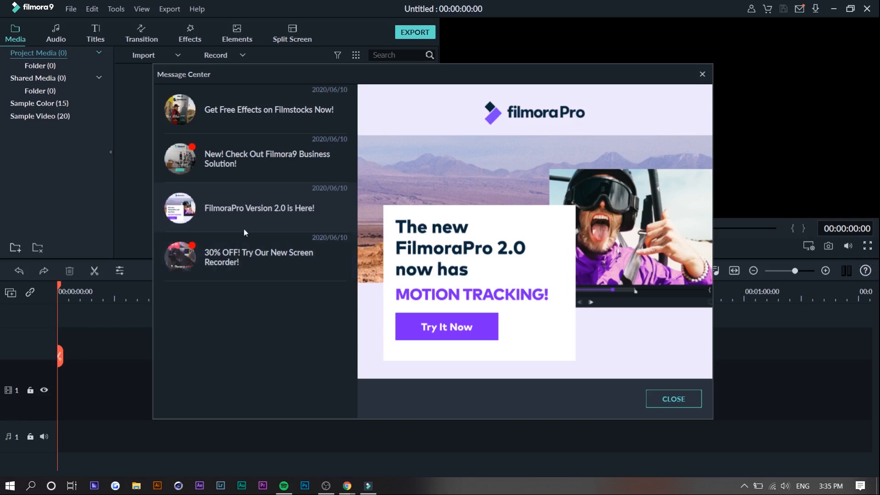
click(268, 110)
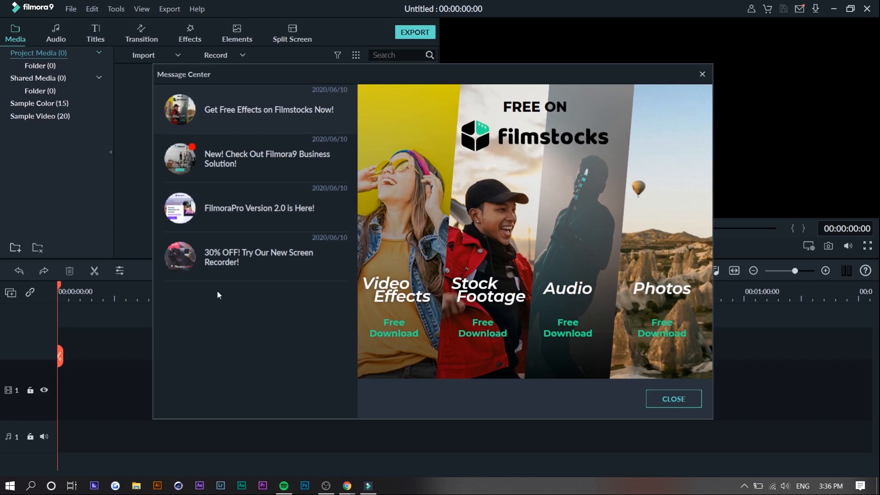
click(702, 74)
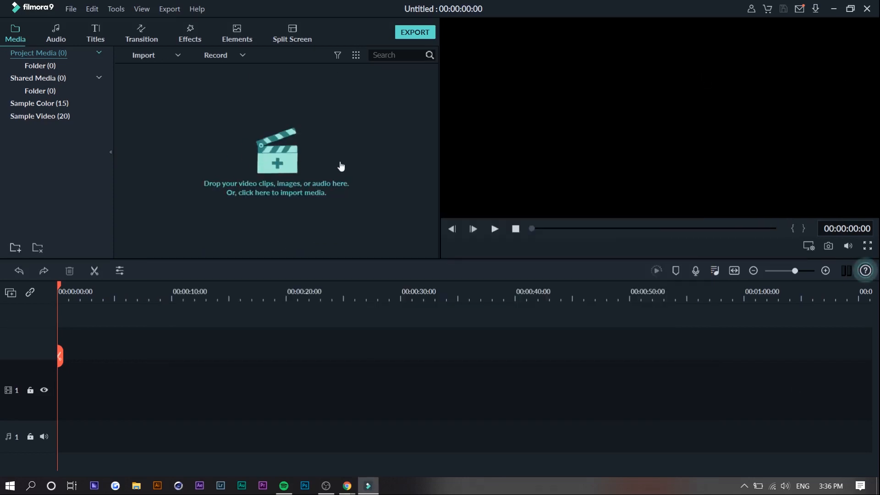
- Look through the included audio library with its Filmstocks source and browse the title presets for credits and lower thirds
click(56, 34)
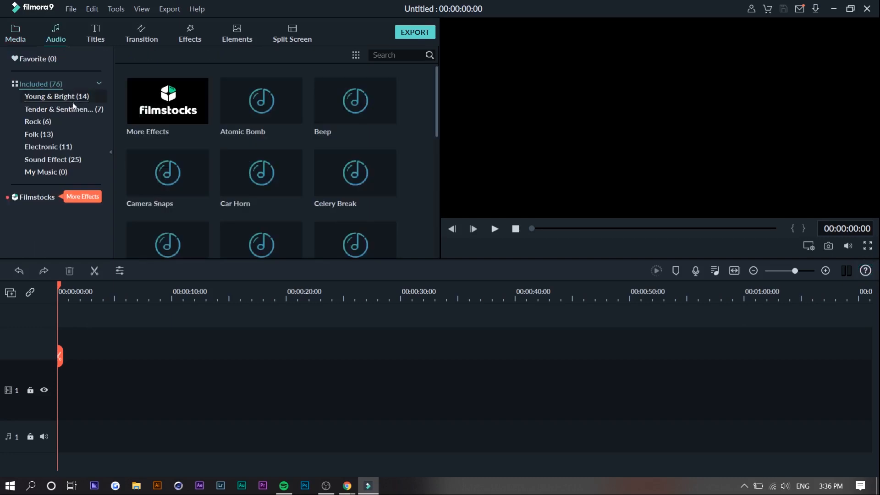
click(36, 199)
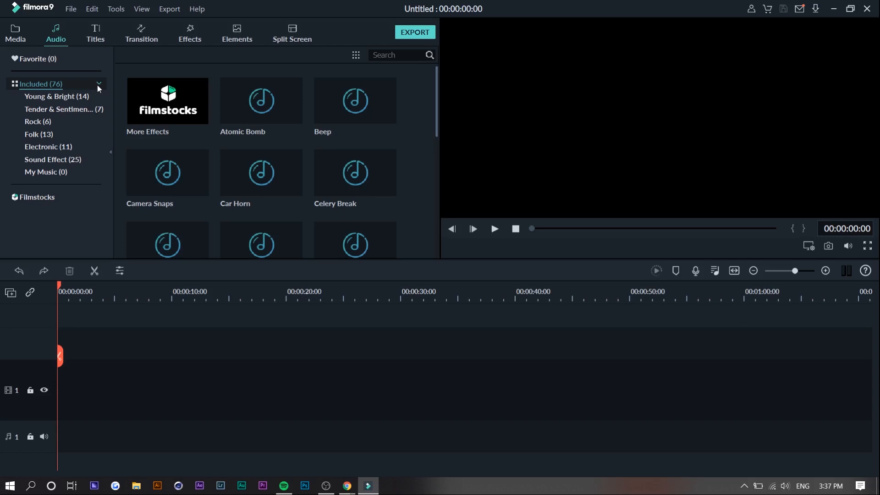
click(95, 37)
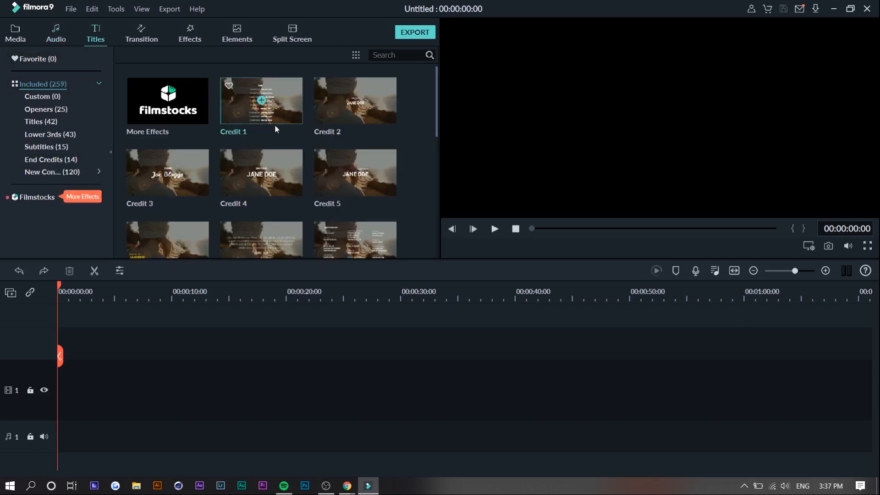
scroll(246, 200, down, 4)
scroll(247, 200, down, 3)
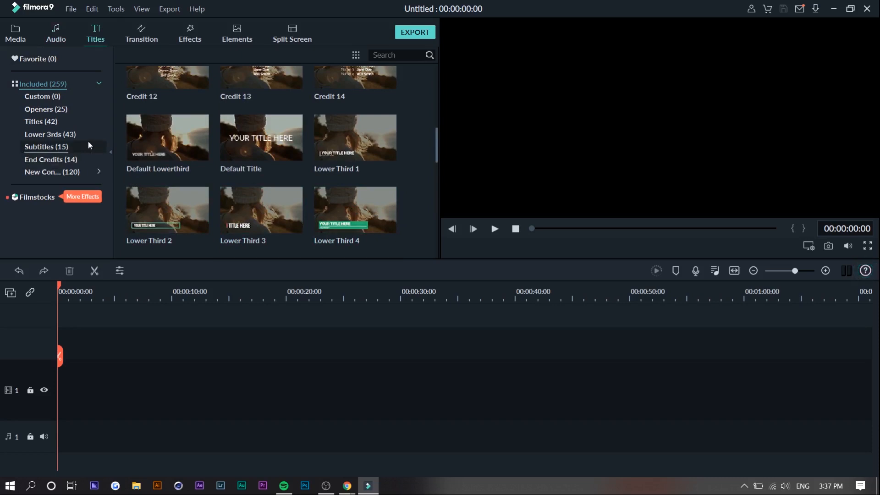
scroll(240, 155, up, 7)
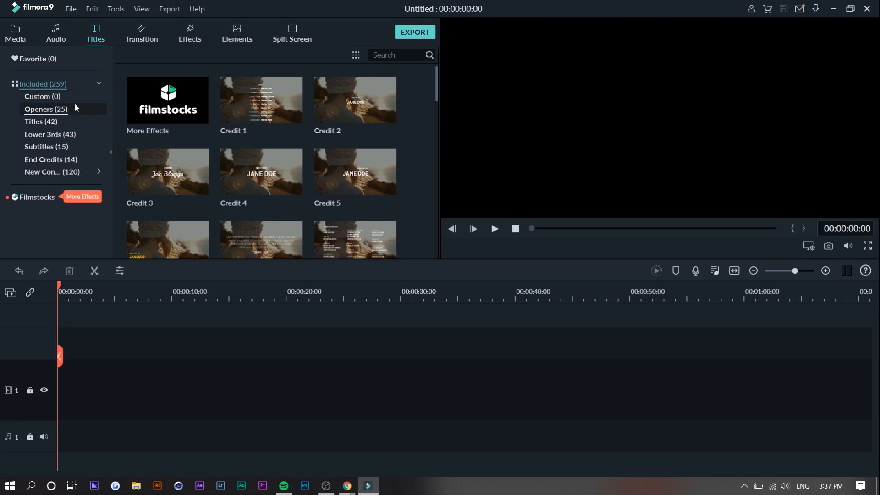
scroll(238, 129, down, 3)
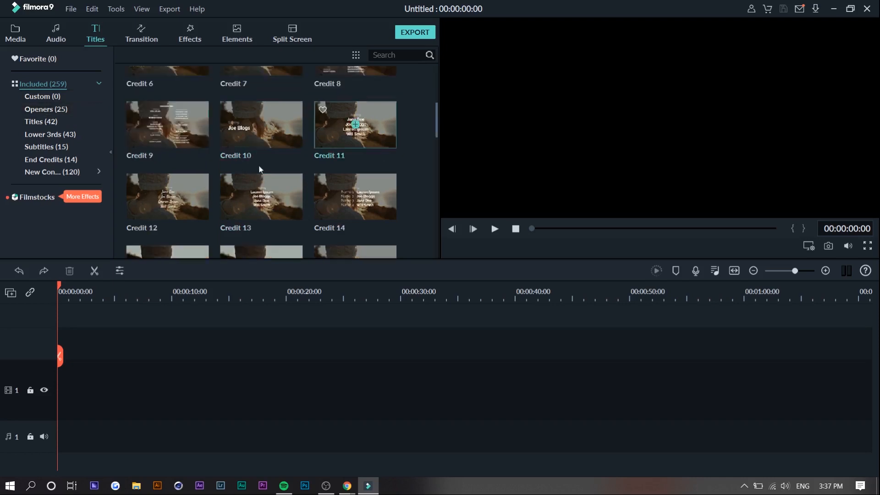
scroll(280, 191, down, 5)
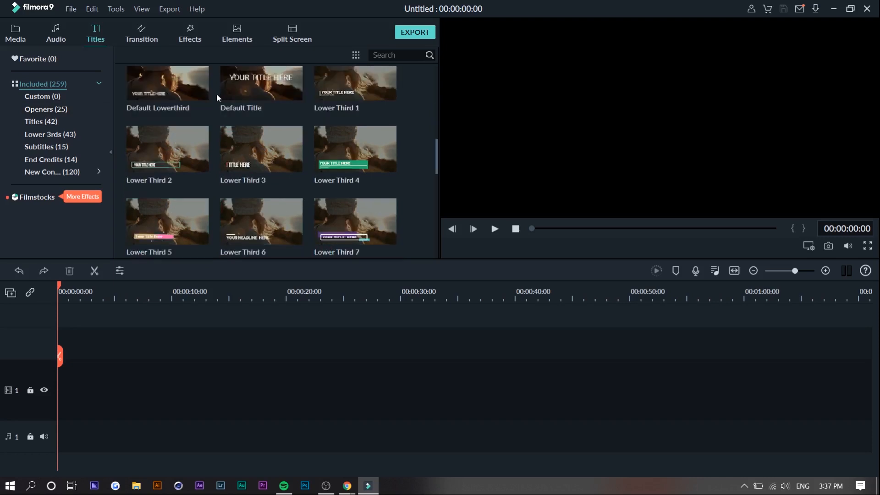
- Look over the transition library and browse the LUT, Overlays and Filters categories of the effects
click(145, 33)
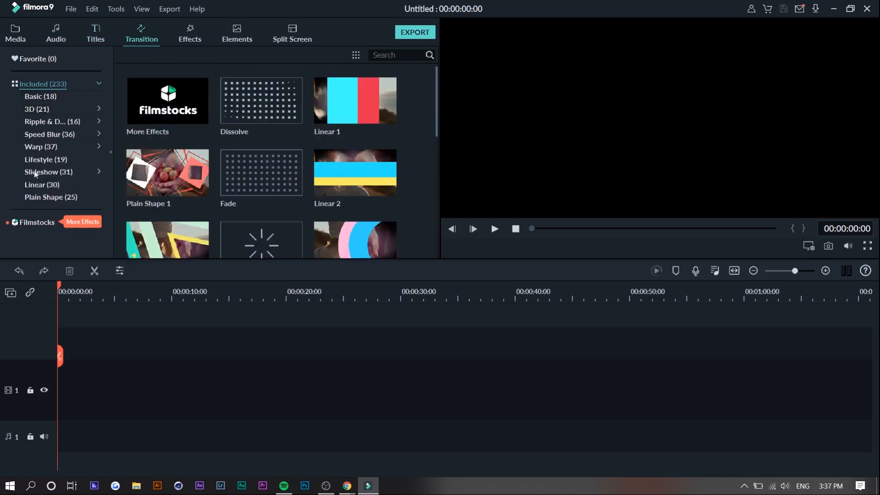
click(196, 31)
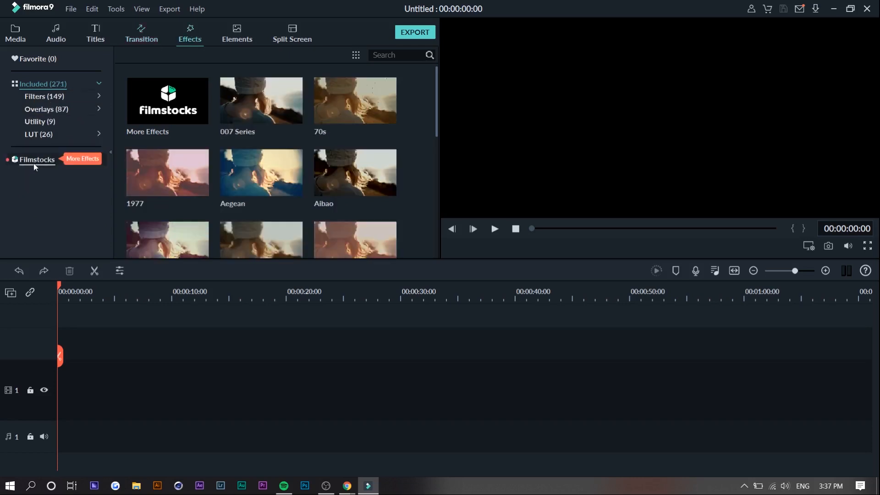
click(49, 123)
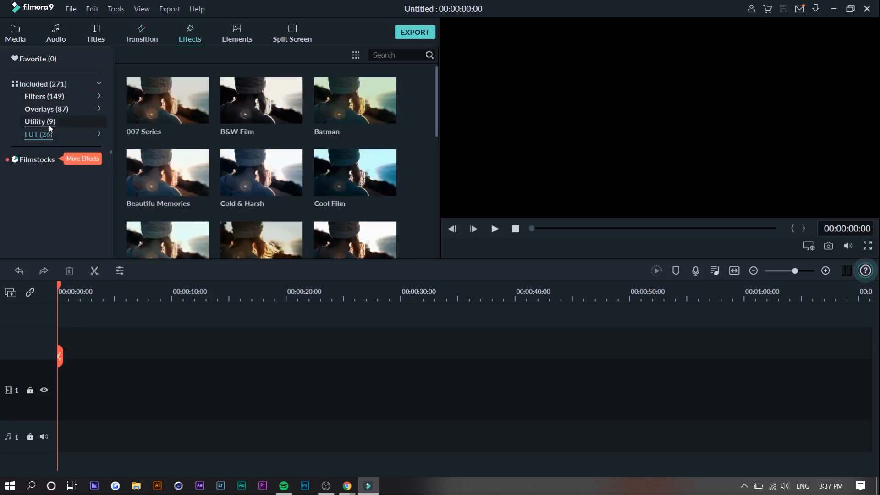
click(51, 112)
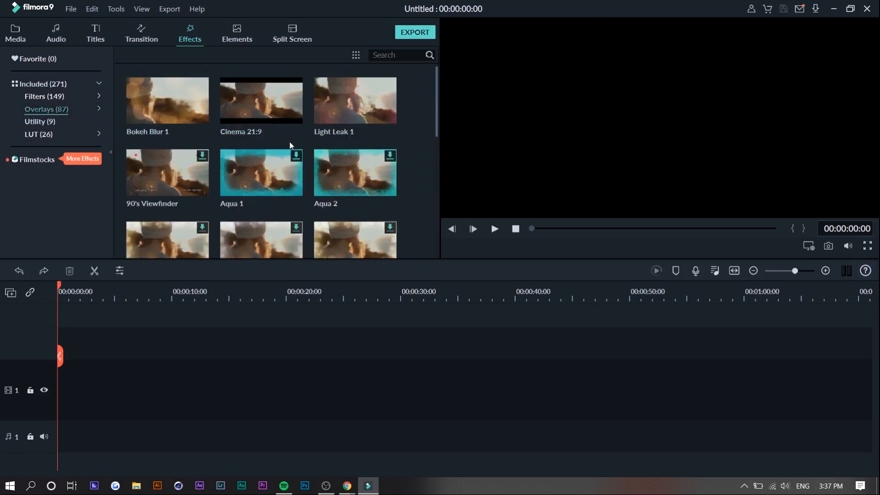
scroll(296, 151, down, 6)
scroll(301, 155, down, 5)
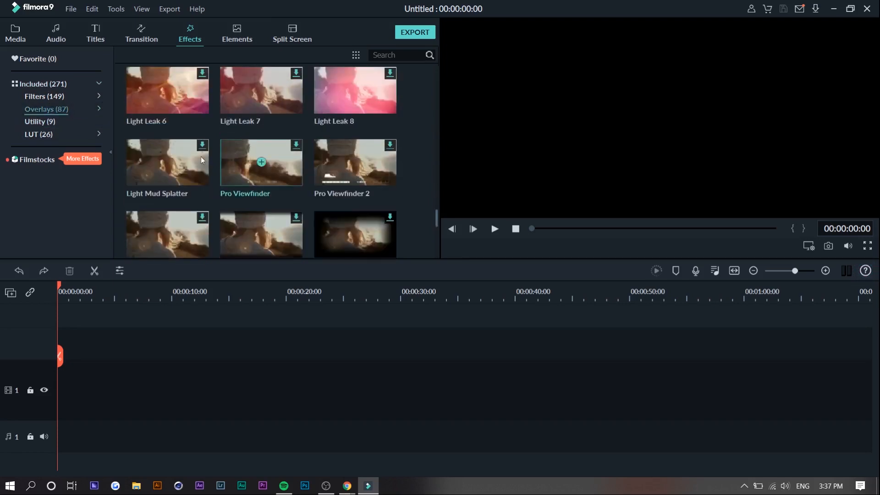
click(60, 96)
scroll(270, 162, down, 3)
scroll(274, 163, down, 6)
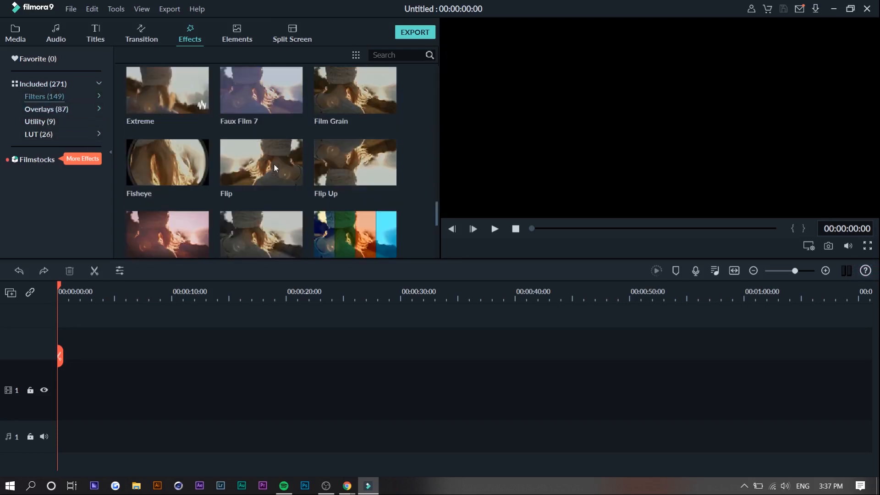
- Browse the elements library, checking the Emoji, Shapes, Love, Journey and Hand Drawn categories
click(237, 35)
click(56, 186)
click(57, 198)
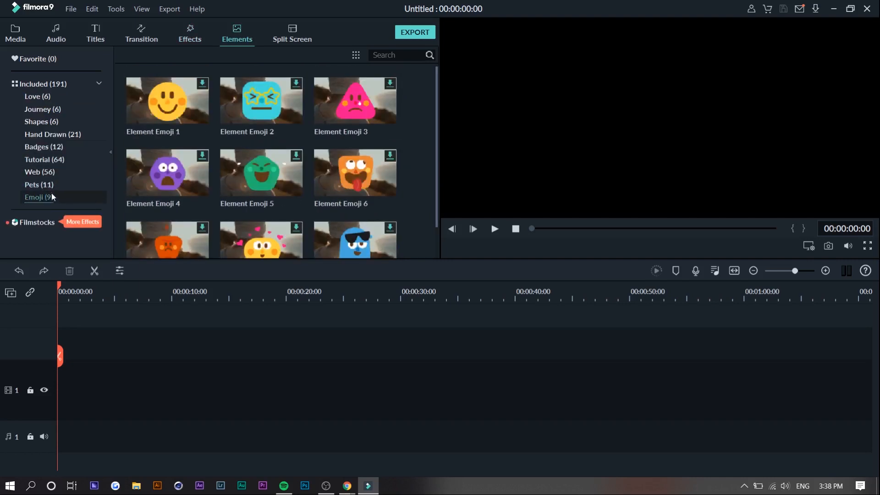
click(44, 121)
click(46, 108)
click(46, 96)
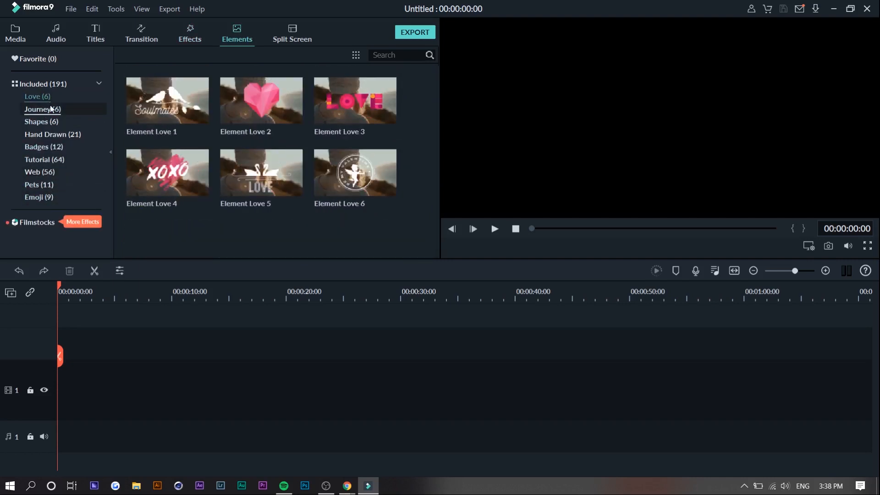
click(45, 109)
click(52, 135)
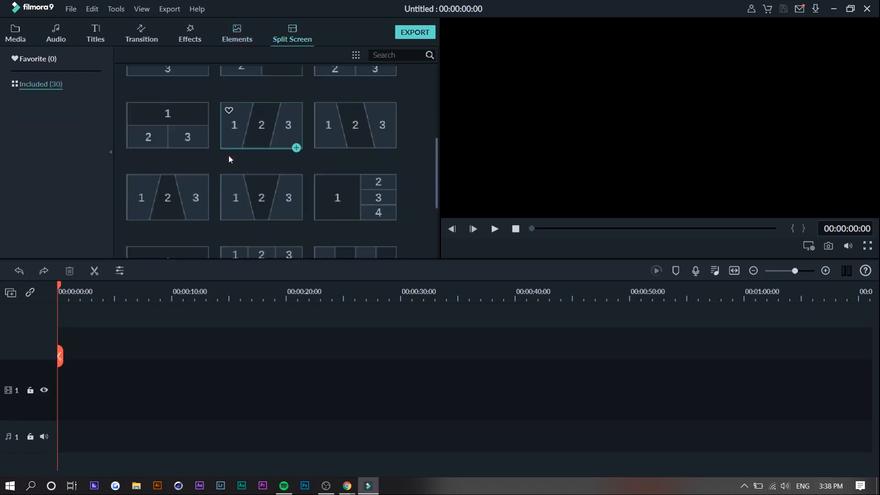
scroll(228, 155, up, 5)
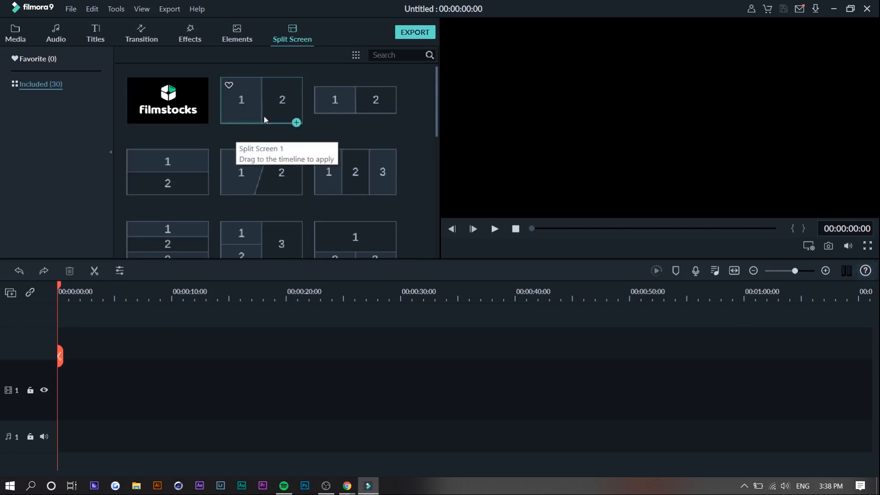
- Browse the included split screen layouts
scroll(212, 138, down, 4)
scroll(212, 138, down, 5)
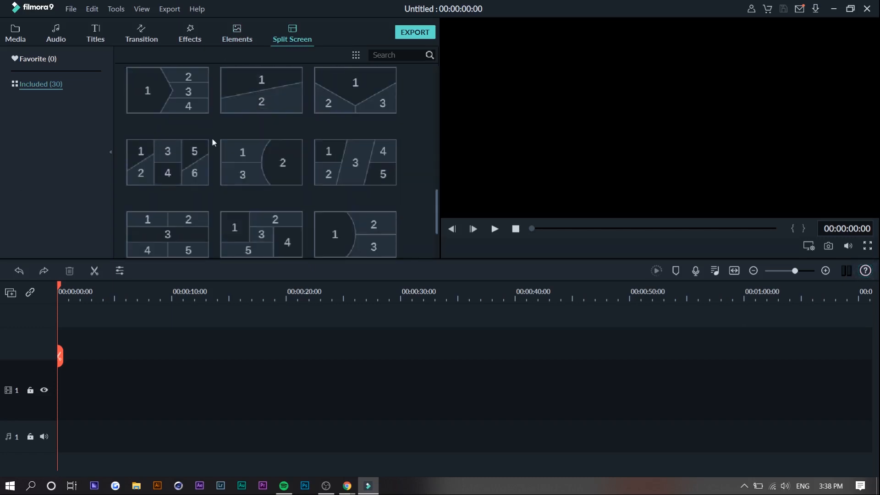
scroll(217, 139, up, 15)
- Import the video clips from C0312 onward into the project media and cancel the remaining files of the import
click(233, 119)
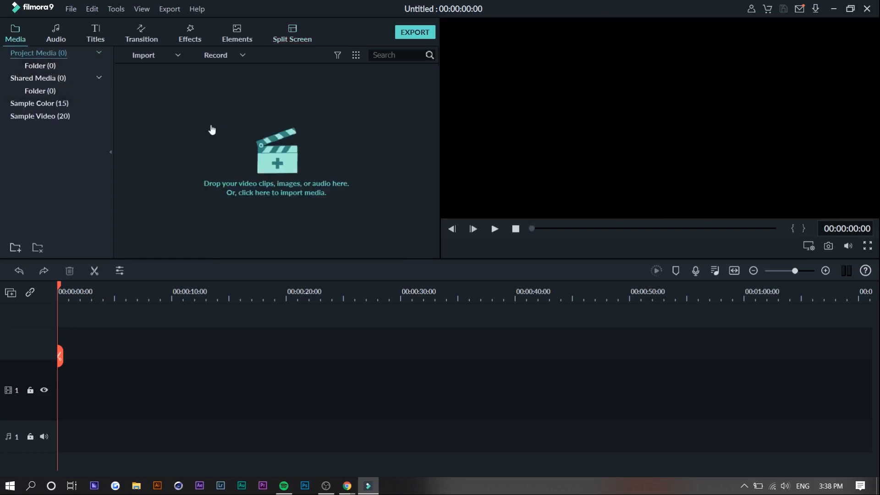
click(251, 140)
scroll(51, 194, down, 1)
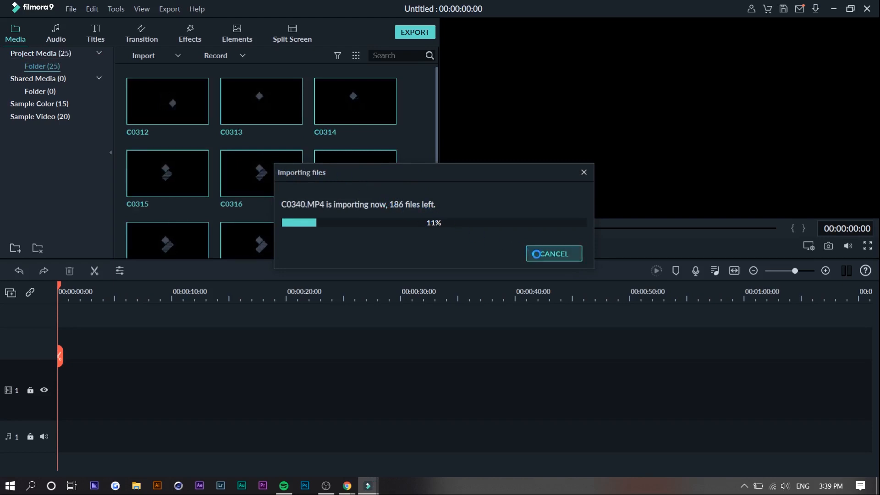
click(554, 253)
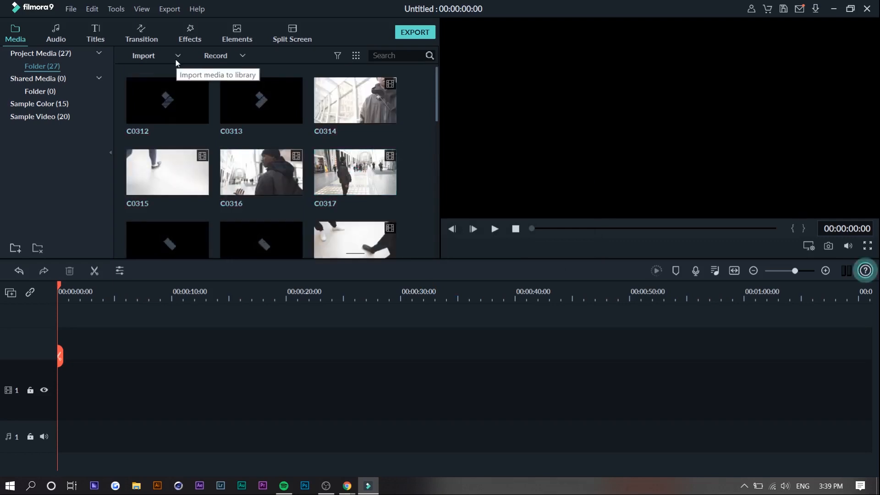
- Place clip C0332 at the start of video track 1 and add clip C0333 directly after it
click(355, 150)
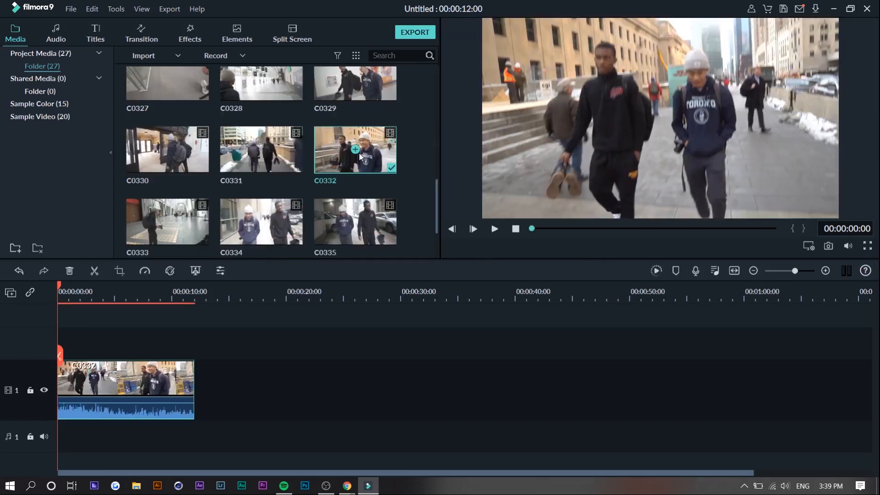
drag(359, 153, 203, 382)
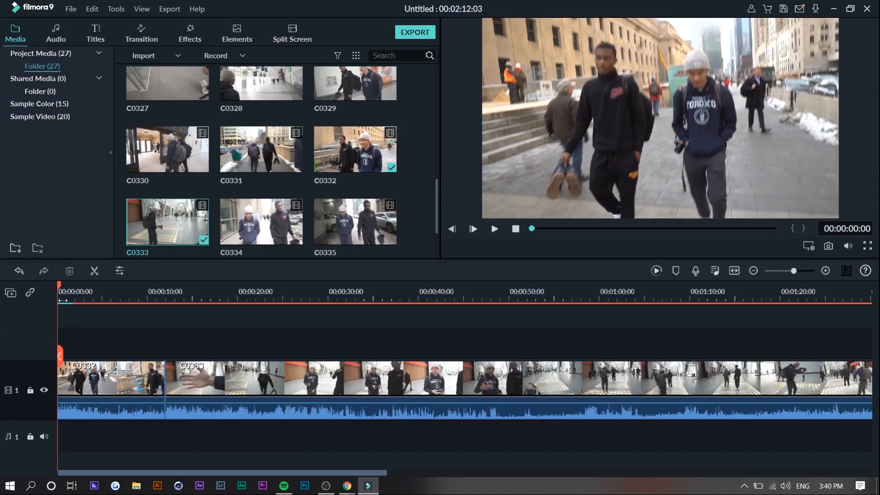
- Detach the audio from clip C0332 and mute audio track 1, checking the result with playback
right_click(102, 378)
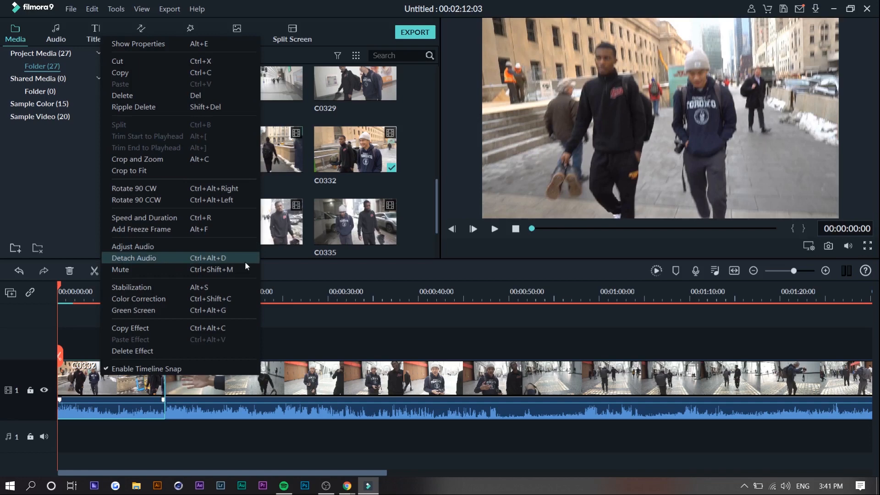
click(123, 259)
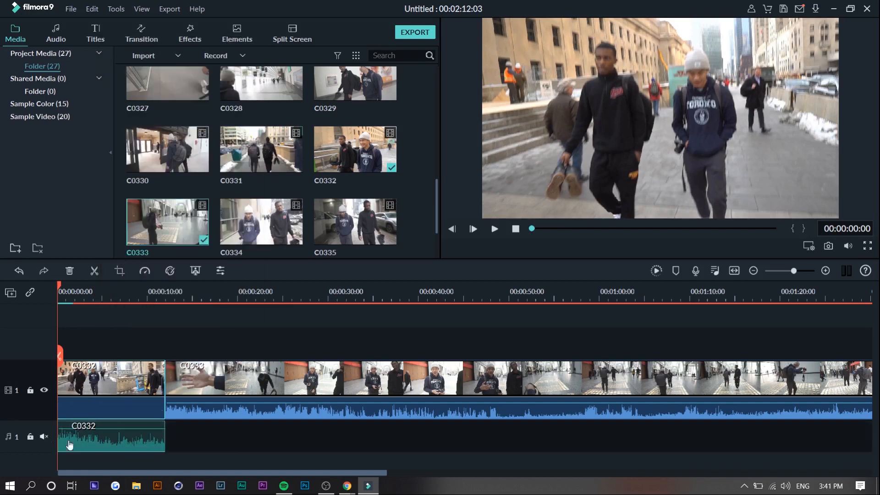
click(44, 436)
key(space)
key(space)
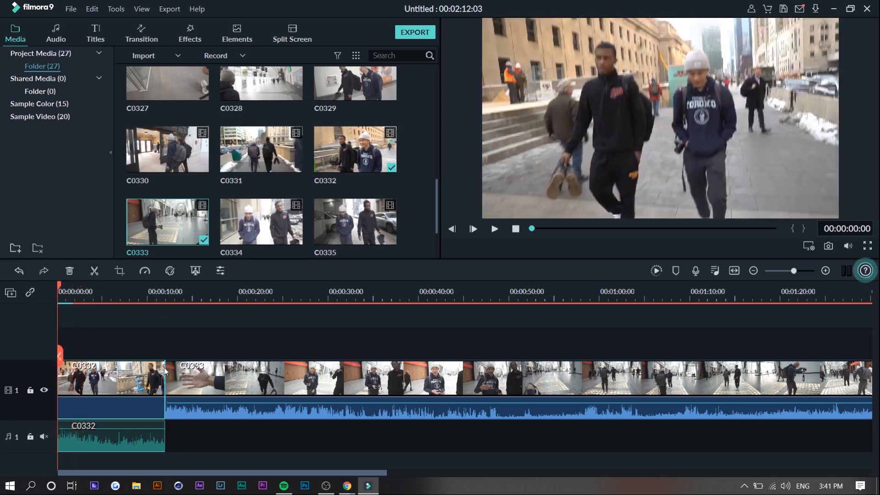
drag(165, 369, 224, 368)
click(134, 369)
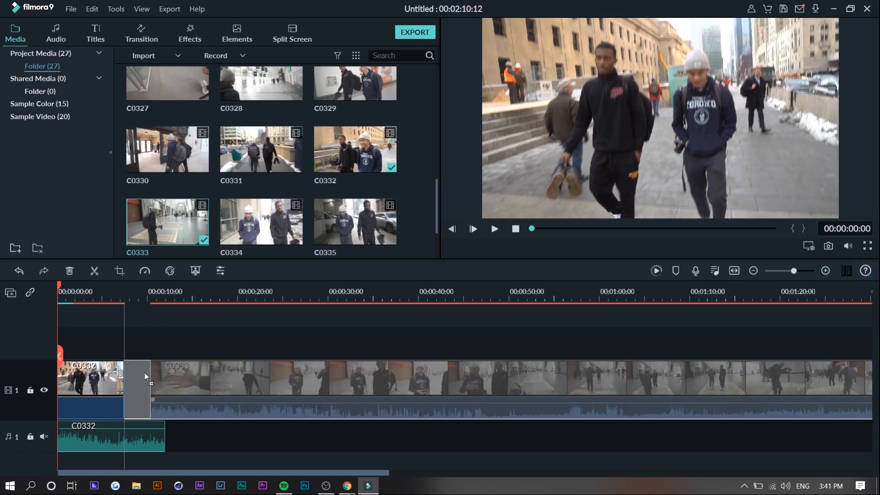
key(Delete)
key(ctrl+z)
key(ctrl+z)
key(ctrl+z)
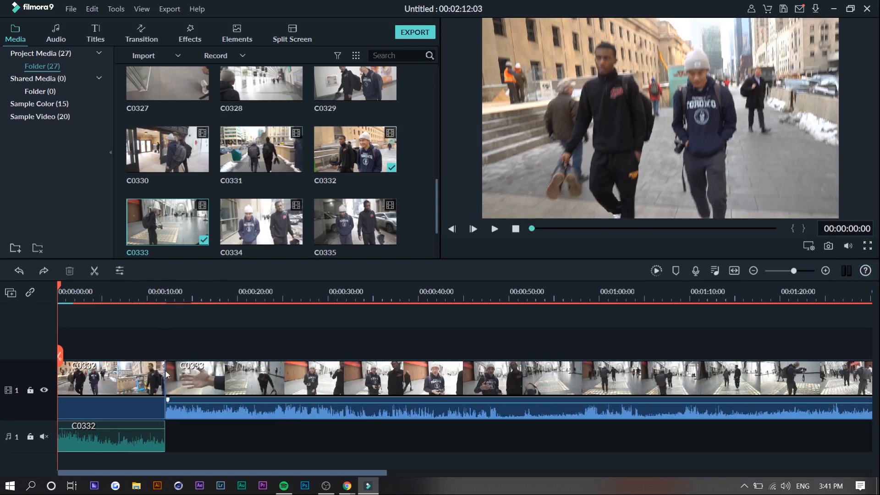
- Trim the end of clip C0332 to about 5 seconds so that clip C0333 follows directly
click(123, 372)
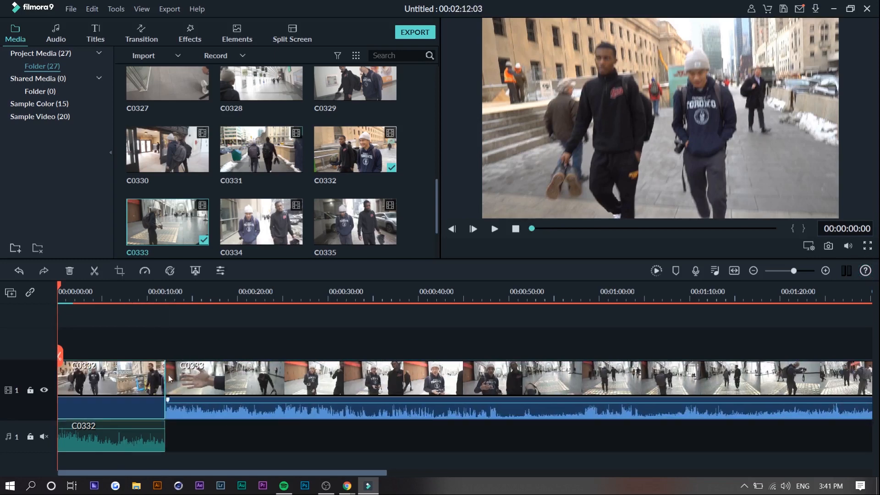
drag(166, 373, 102, 374)
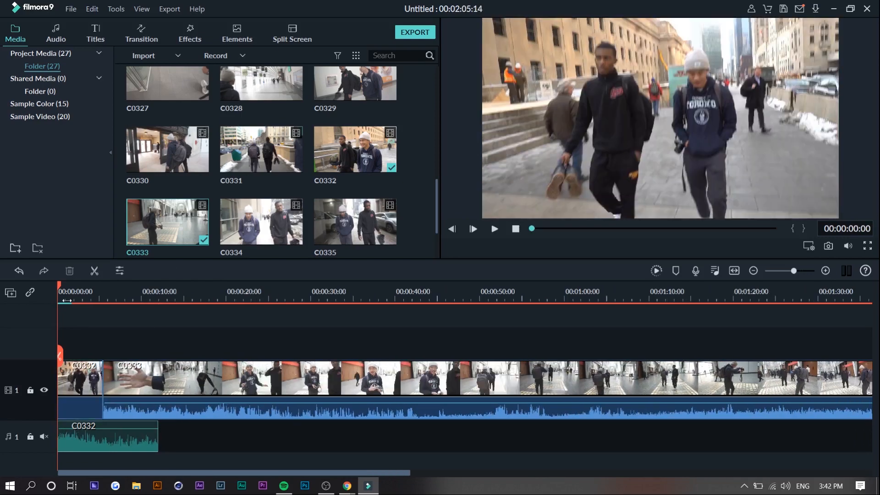
drag(64, 298, 85, 303)
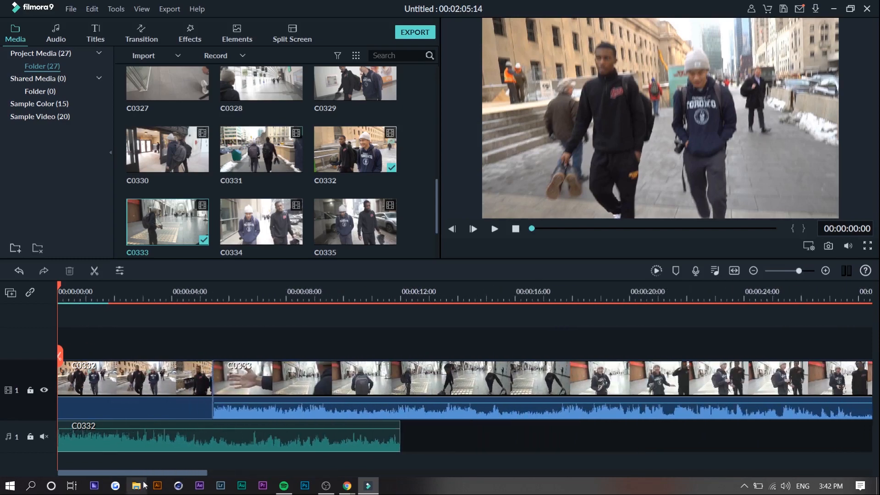
mouse_move(137, 473)
mouse_down()
mouse_move(248, 472)
mouse_move(138, 474)
mouse_up()
drag(117, 298, 74, 303)
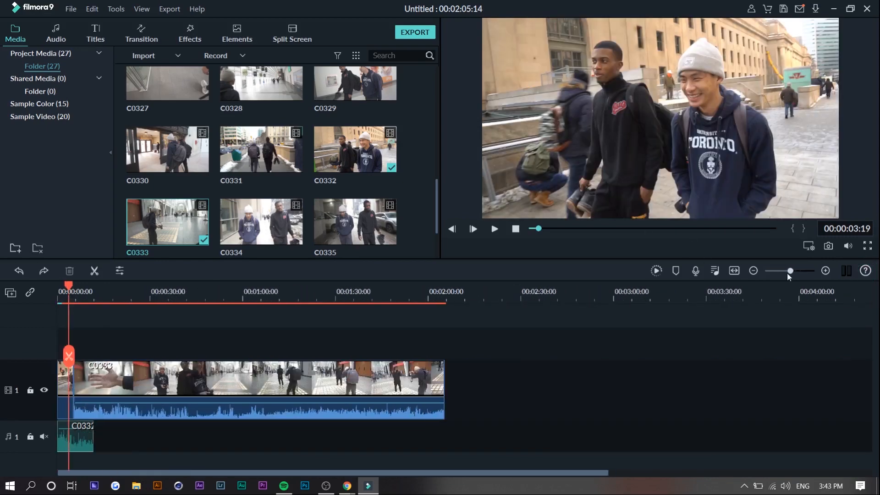
drag(788, 272, 792, 271)
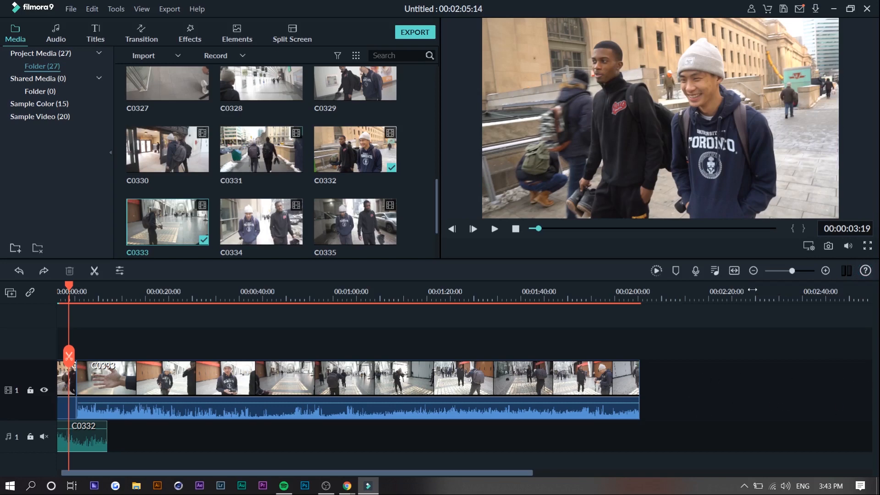
click(739, 271)
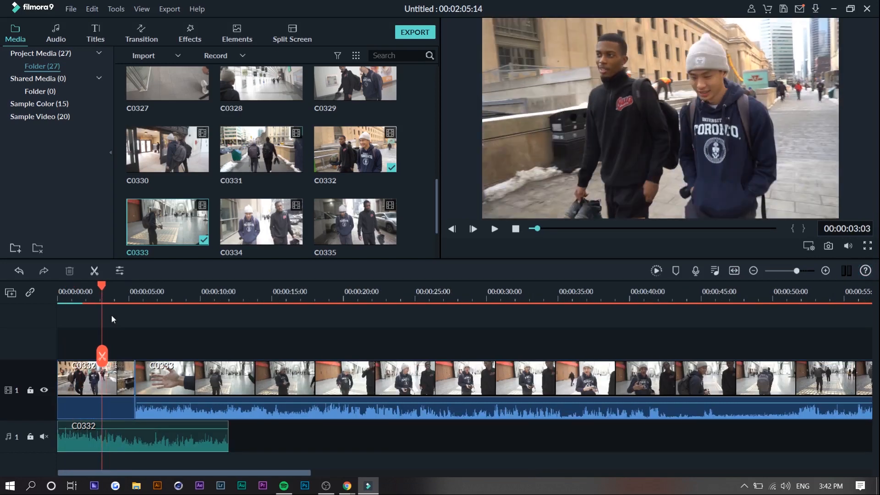
- Try splitting clip C0332 at 00:00:03:03 and clip C0333 at 00:00:12:22
click(103, 359)
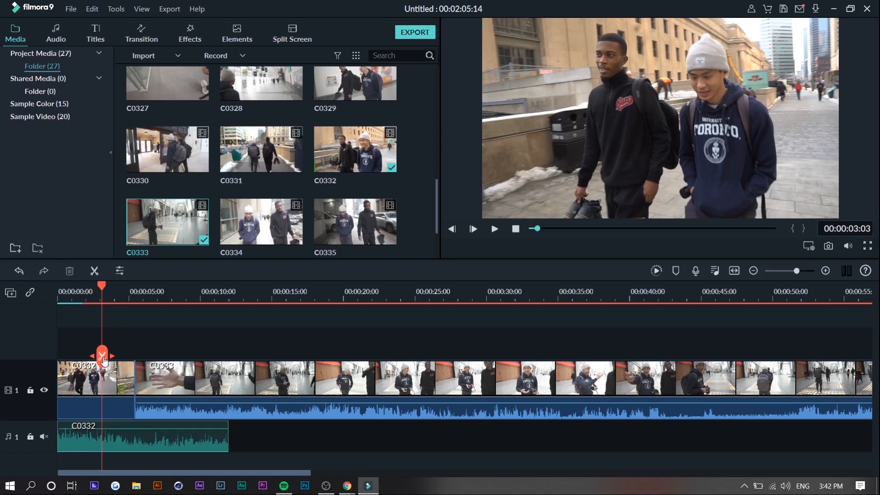
key(ctrl+z)
drag(105, 295, 241, 323)
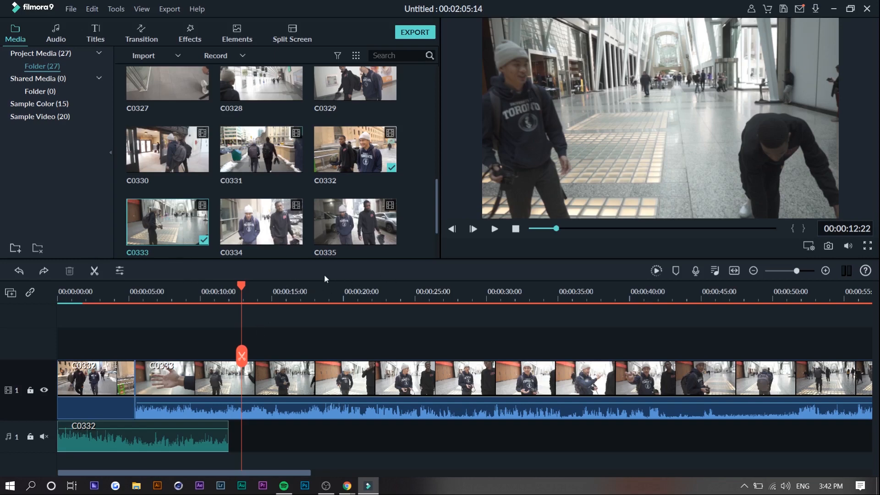
click(242, 356)
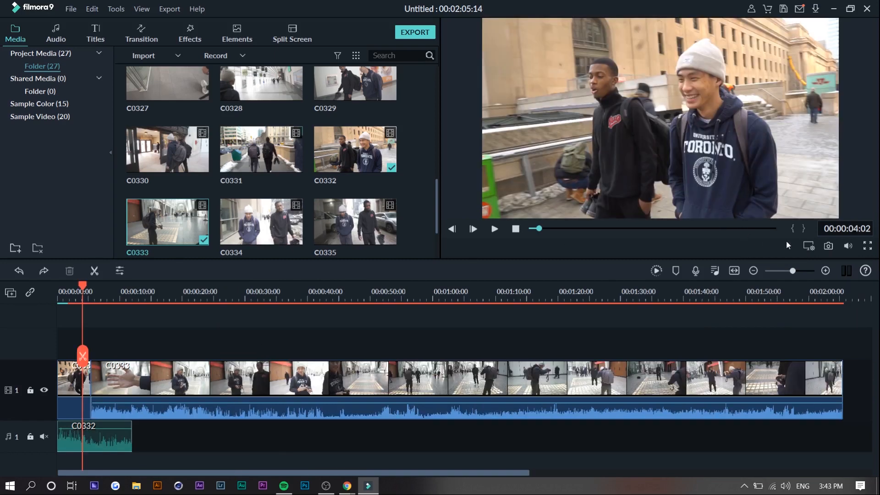
- Set the preview's playback quality to 1/8 and play the timeline to check it
click(810, 245)
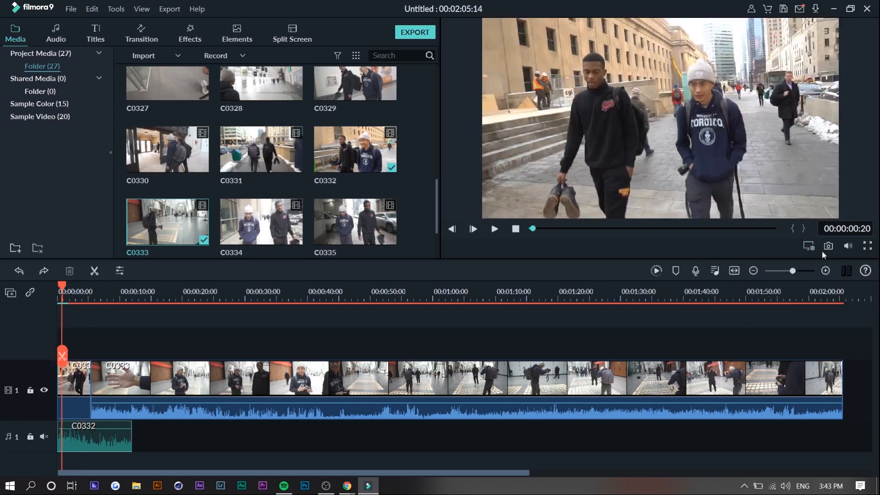
click(807, 248)
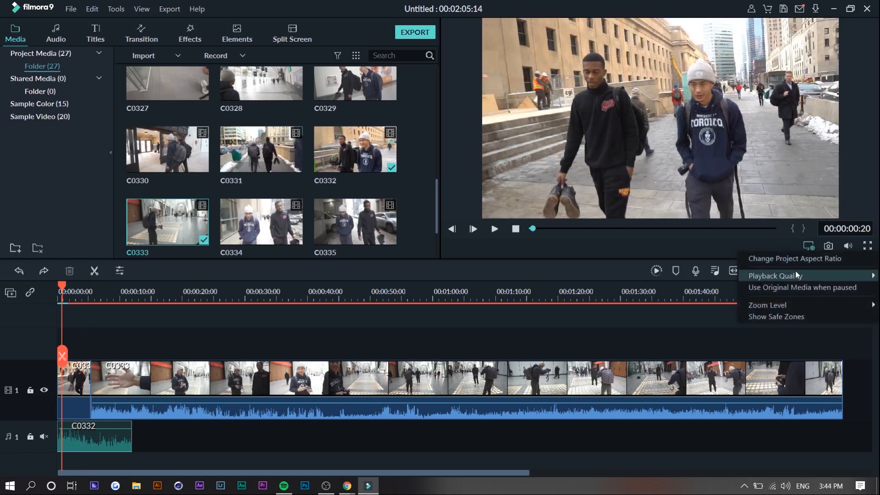
mouse_move(793, 274)
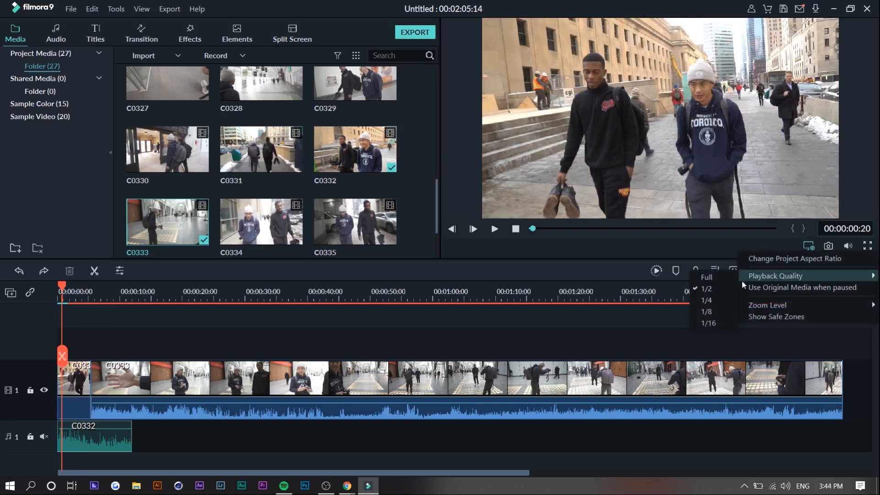
click(713, 310)
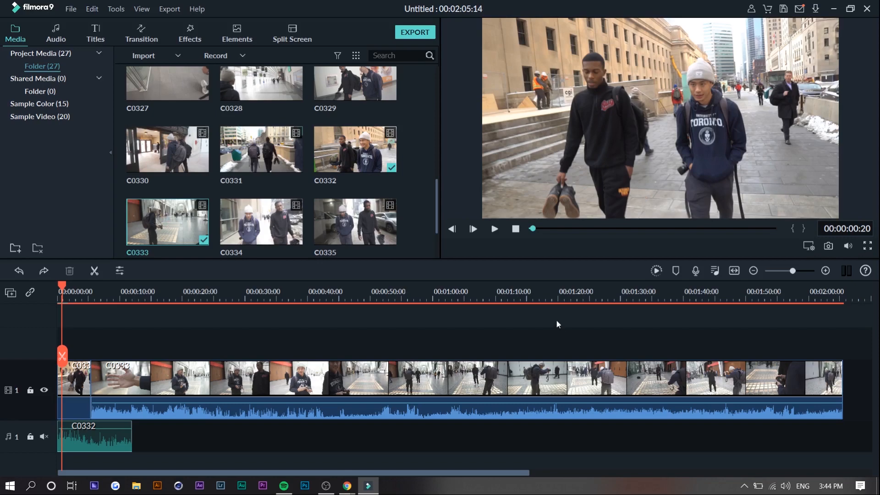
key(space)
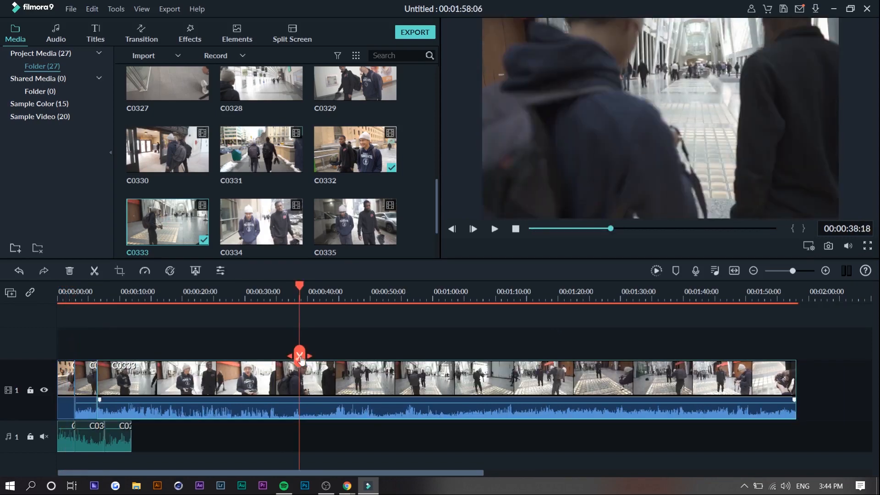
- Split clip C0333 at 00:00:38:18 and delete the section just before the cut
click(299, 356)
click(244, 380)
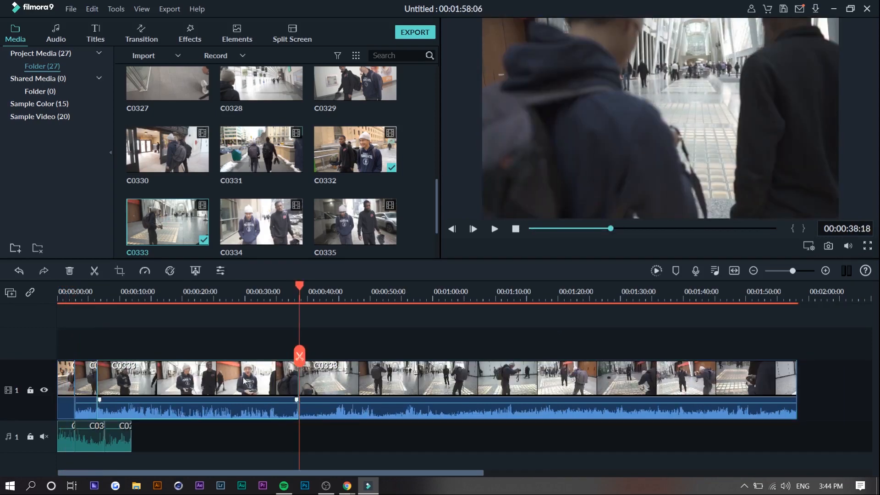
key(Delete)
key(Delete)
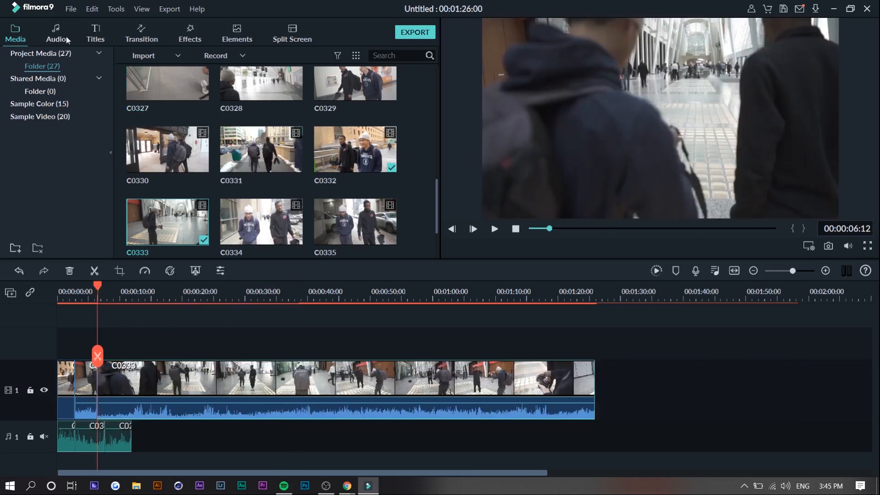
- Split the last C0333 clip on video track 1 at 00:00:09:03
drag(100, 288, 116, 287)
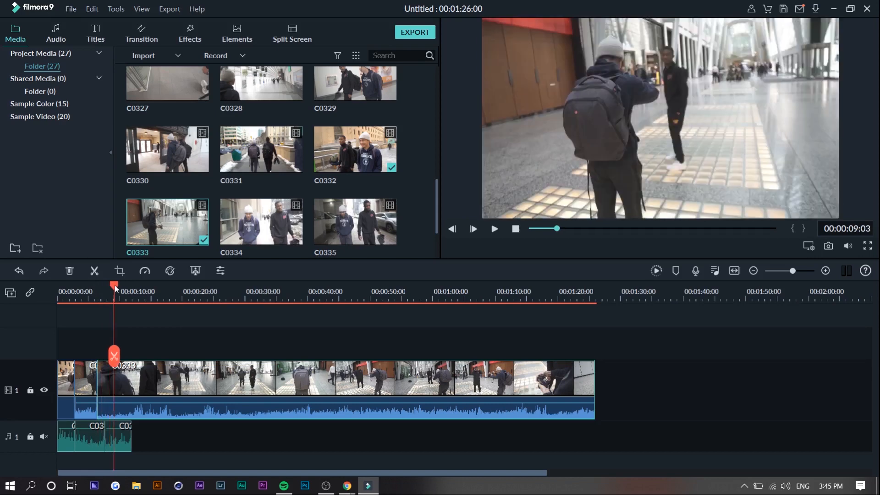
click(115, 357)
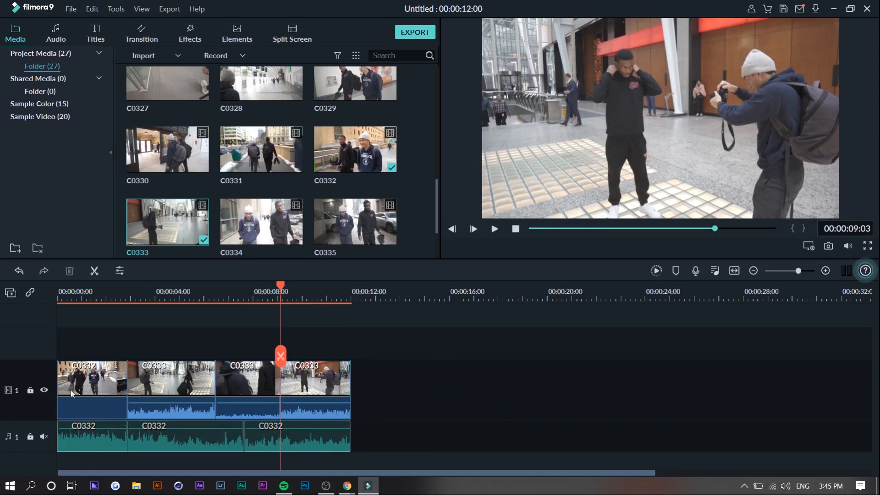
- Lock video track 1 and delete the detached C0332 audio clips from audio track 1
click(30, 390)
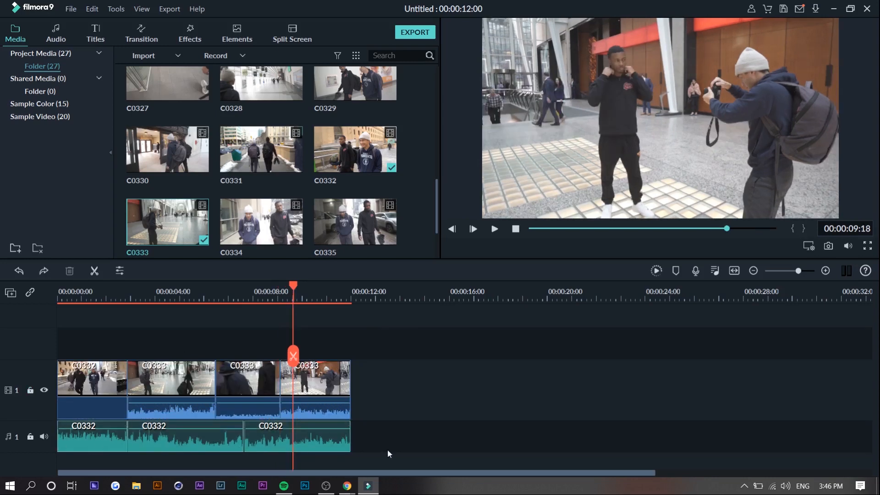
click(70, 437)
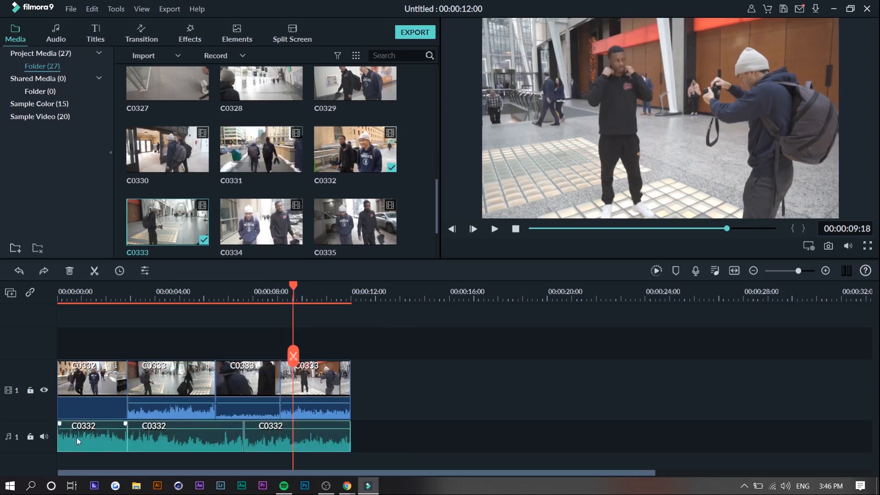
key(Delete)
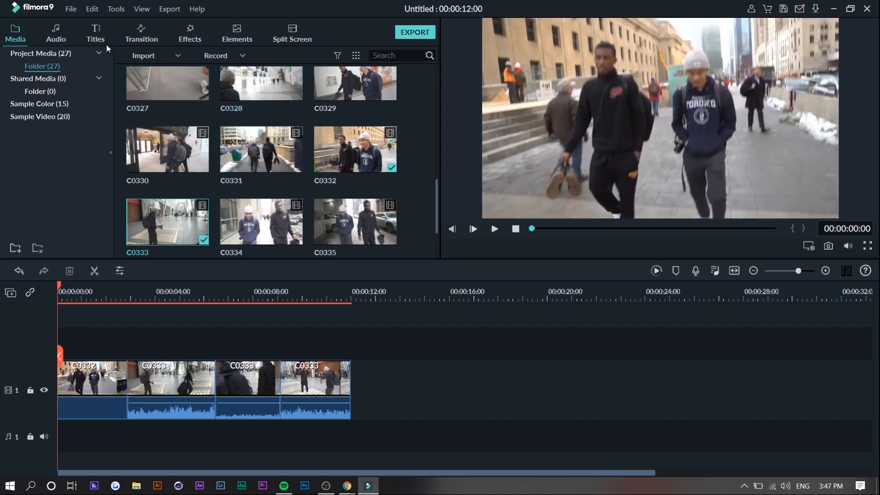
- Add the song Always Dreaming - Within Reach from the Tender & Sentimental music to audio track 1
click(55, 35)
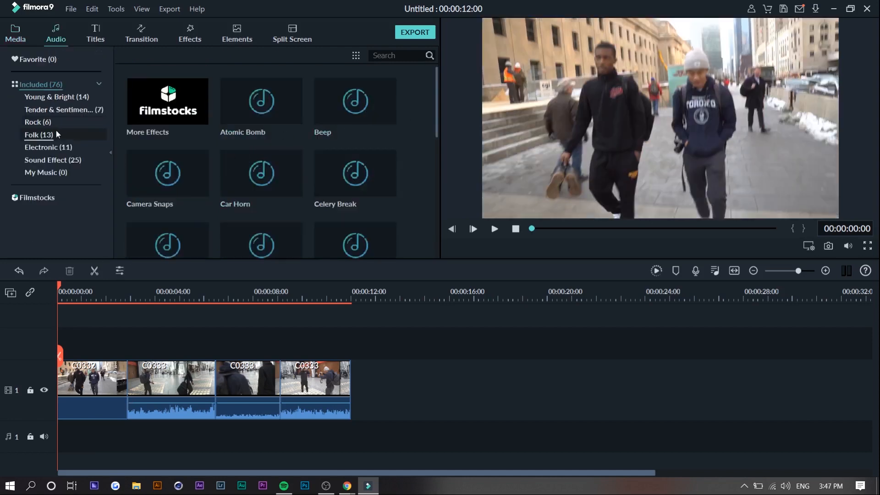
click(80, 111)
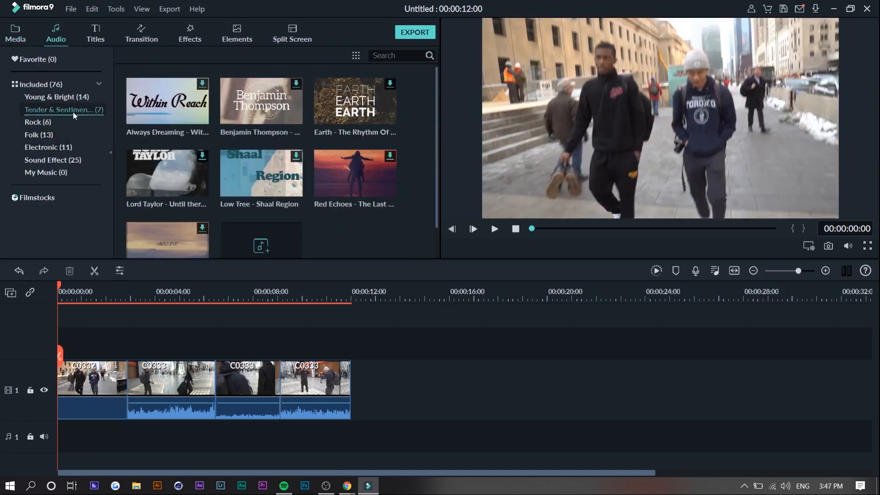
click(167, 100)
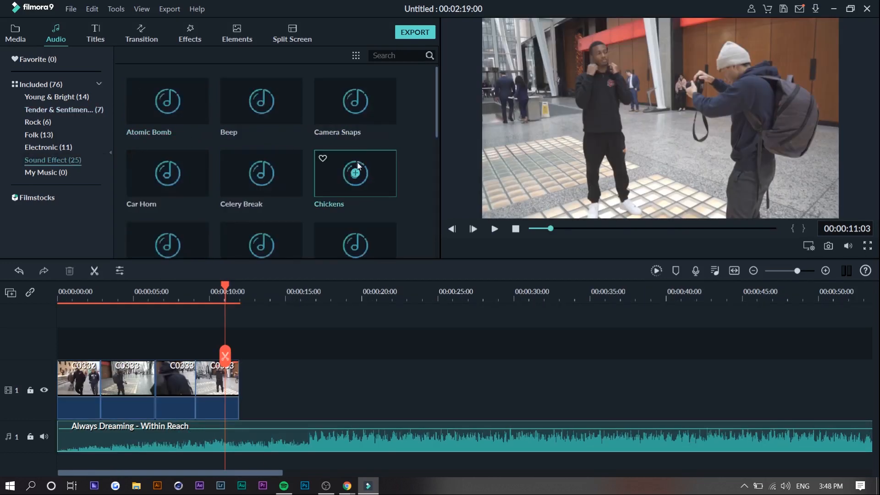
scroll(354, 177, down, 10)
scroll(218, 118, up, 10)
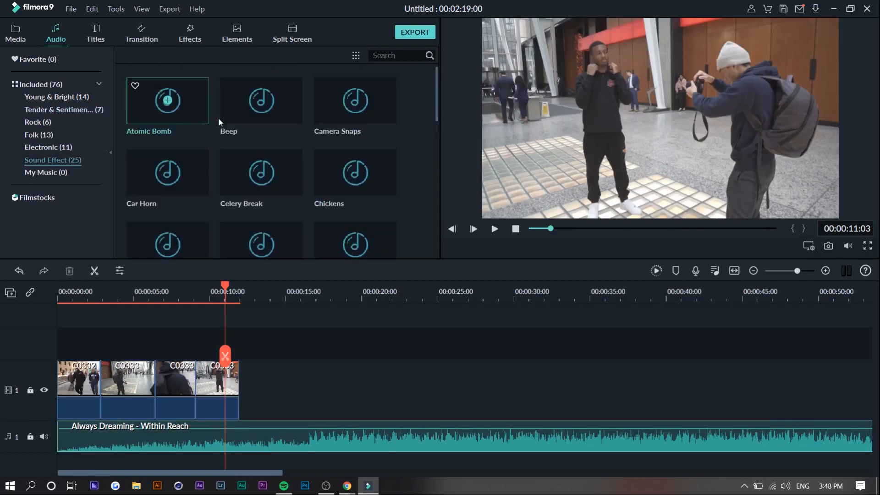
- Add a second audio track and place the Camera Snaps sound effect at its start
click(355, 103)
key(ctrl+z)
right_click(27, 364)
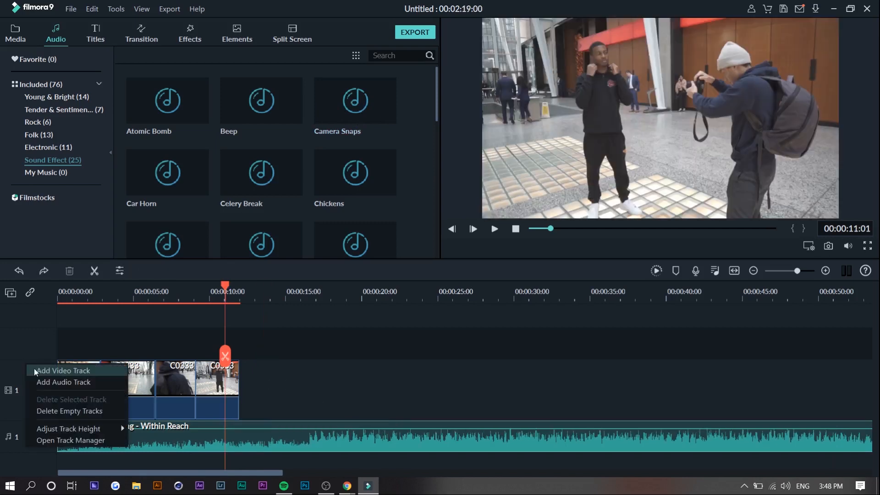
click(44, 379)
drag(349, 106, 57, 439)
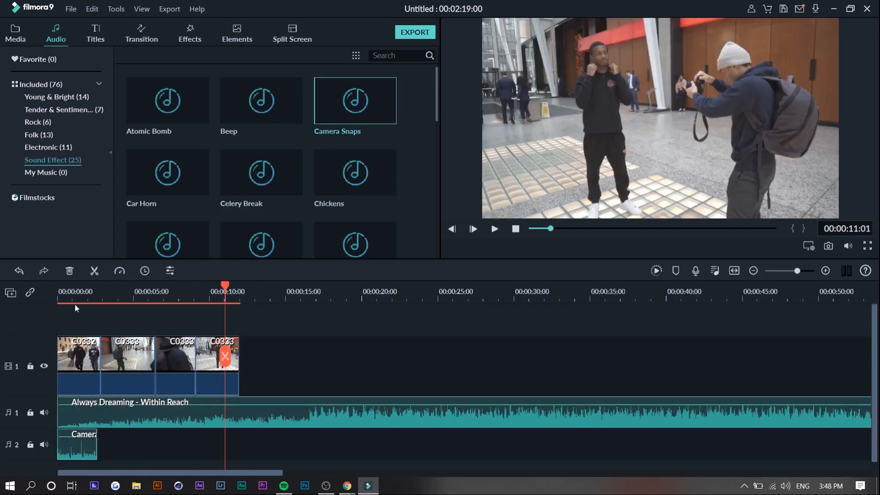
- Move the Camera Snaps effect on audio track 2 under the last C0333 clip, checking the timing with playback
drag(69, 297, 59, 297)
key(space)
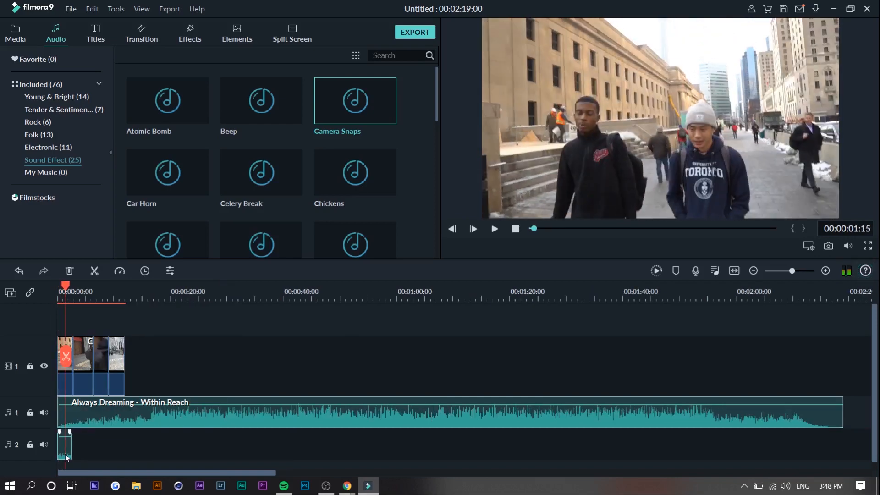
drag(65, 454, 102, 454)
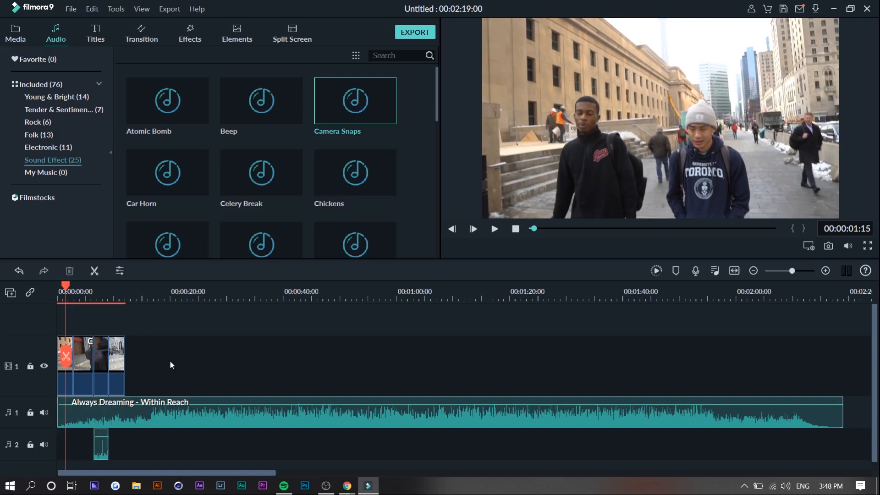
key(space)
drag(98, 449, 95, 450)
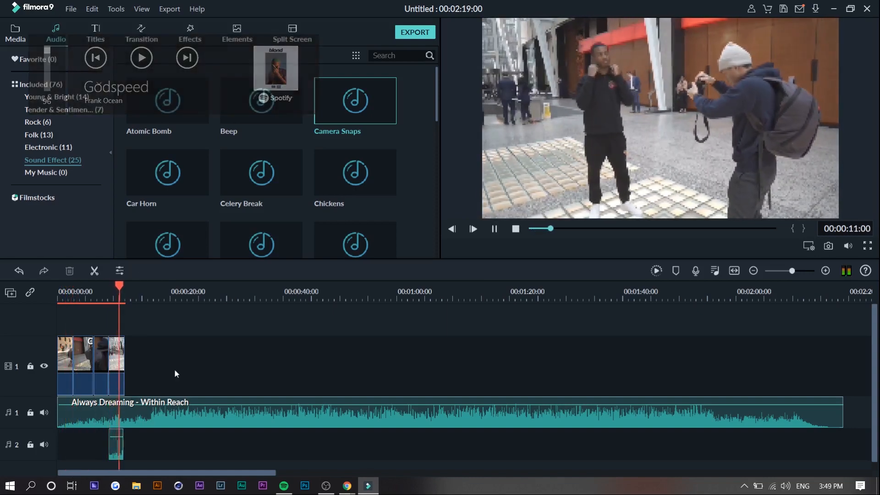
key(space)
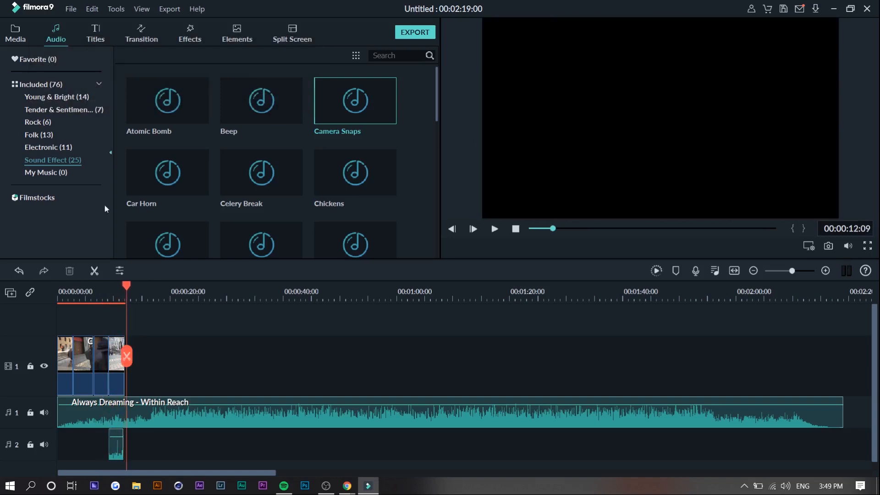
- Add the Opener 3 title from the Openers category after the last clip on video track 1
click(105, 28)
mouse_move(283, 141)
scroll(282, 138, down, 15)
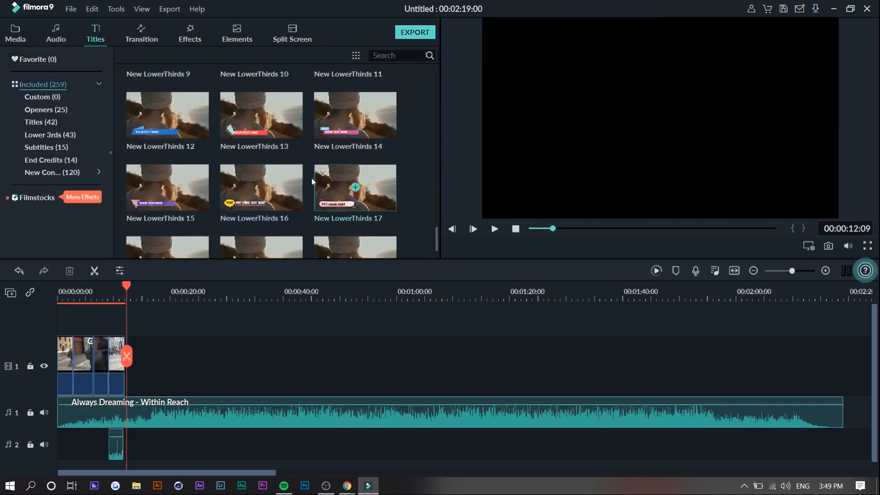
scroll(228, 197, up, 8)
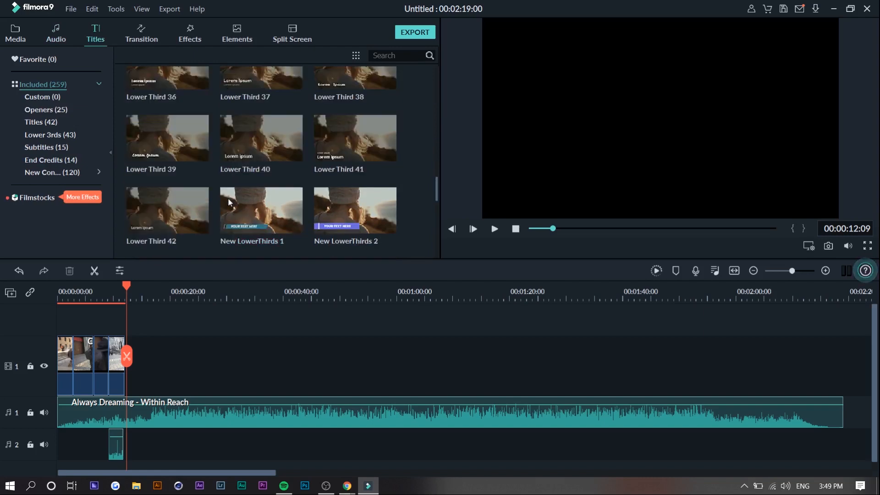
click(46, 110)
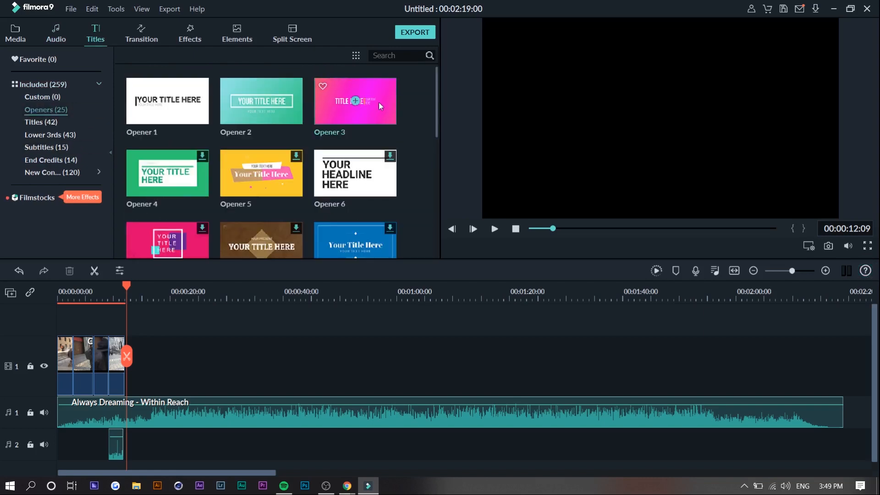
drag(379, 102, 136, 362)
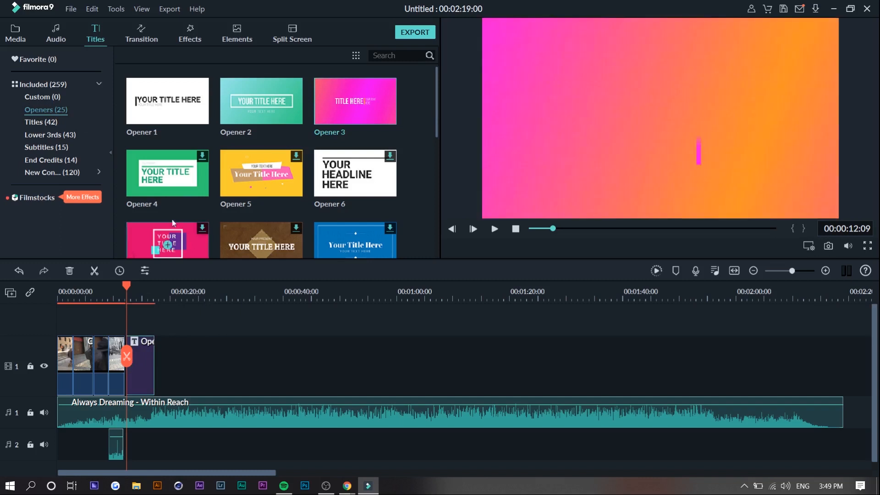
- Place the Opener 2 title on video track 2, starting above the second clip of video track 1
scroll(216, 211, down, 4)
scroll(217, 213, up, 2)
scroll(219, 214, up, 2)
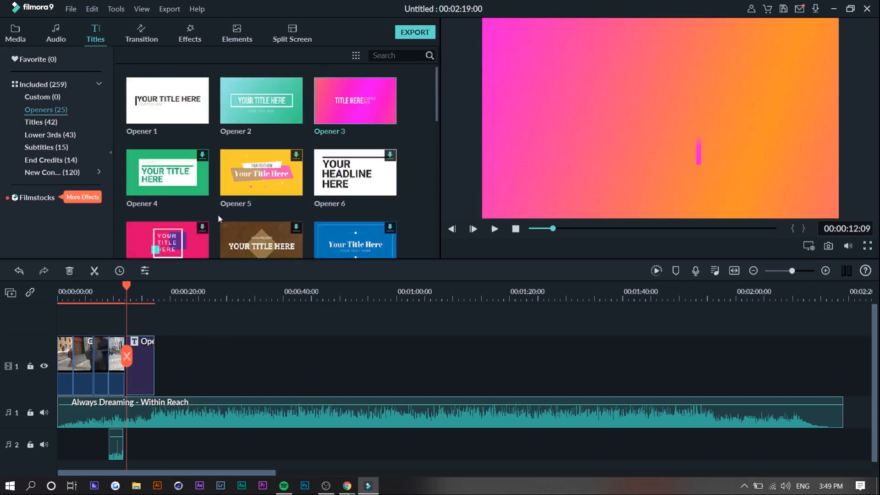
drag(261, 102, 76, 331)
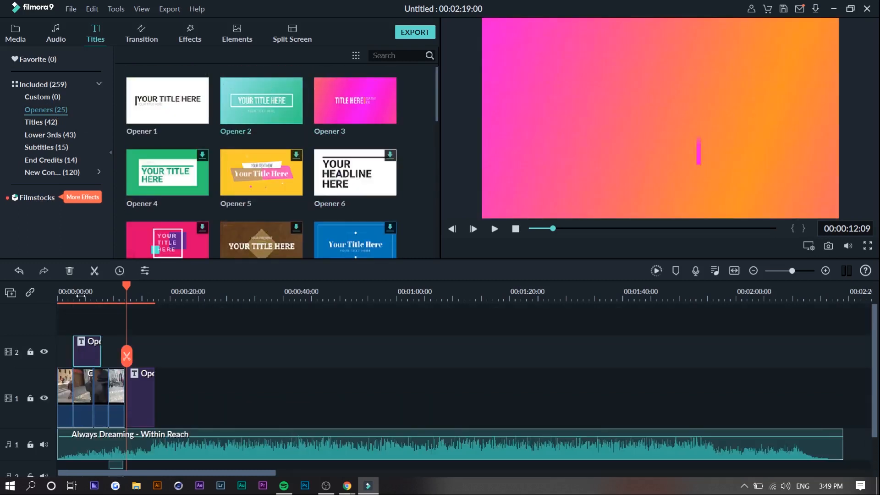
- Open Opener 2's text for editing, and replace Opener 3's heading with the creator's name and its subtitle with ALWAYS CREATING
click(78, 295)
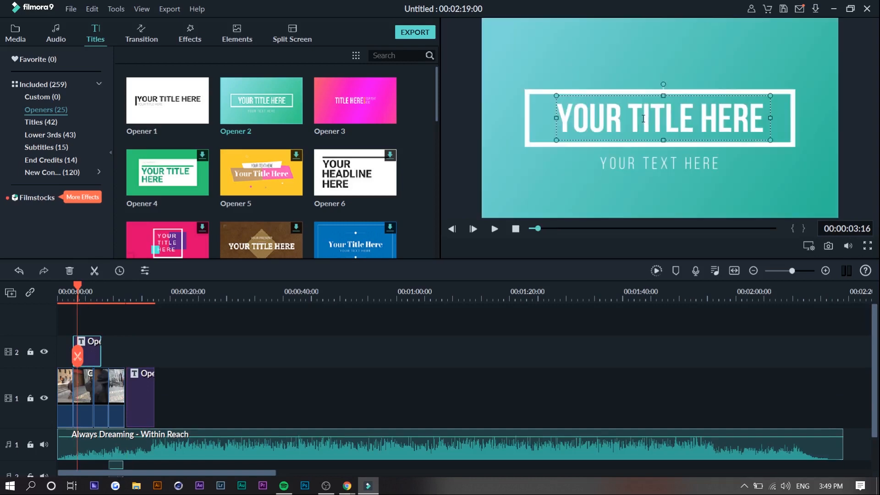
double_click(644, 118)
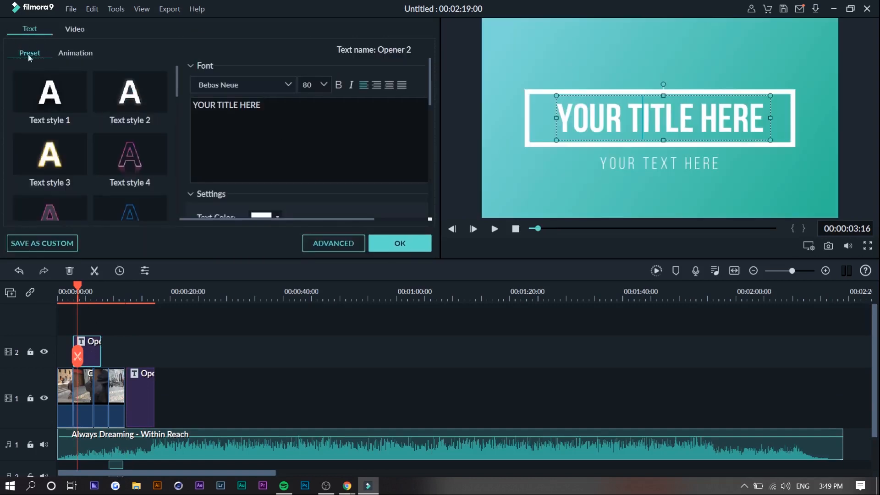
key(ctrl+a)
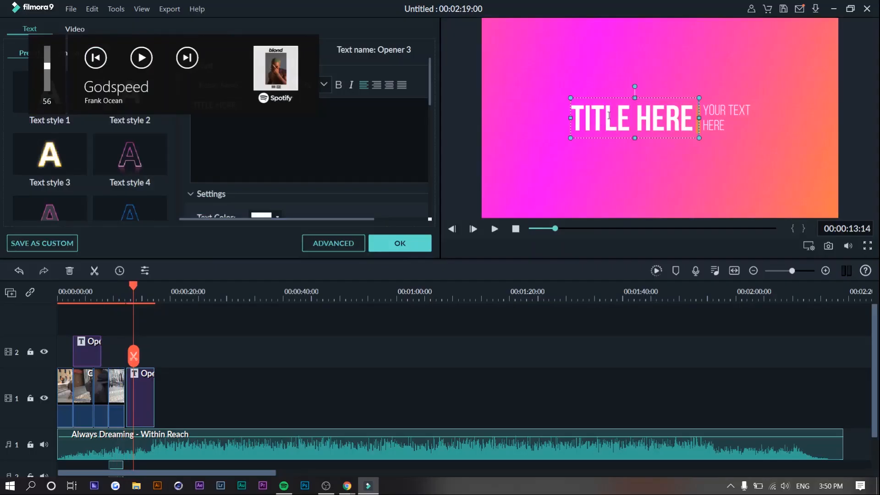
key(ctrl+a)
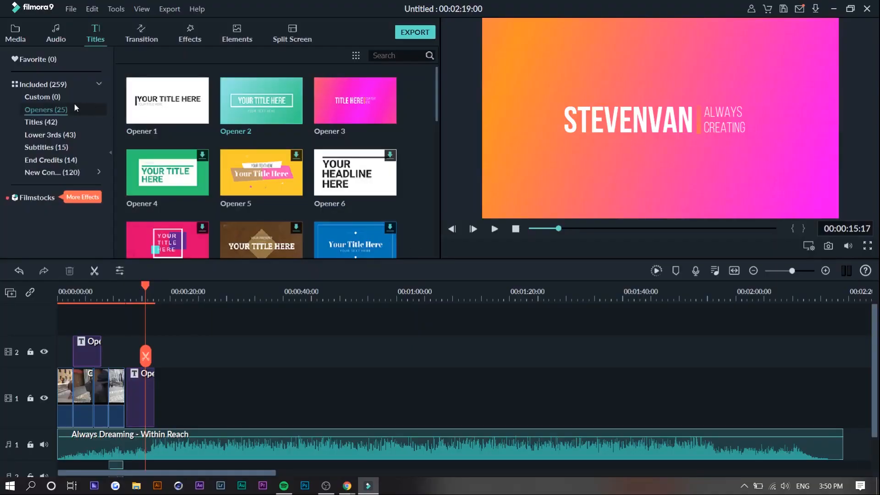
- Add the Linear 6 transition at the cut between the last two video clips on video track 1
click(141, 36)
scroll(259, 234, down, 2)
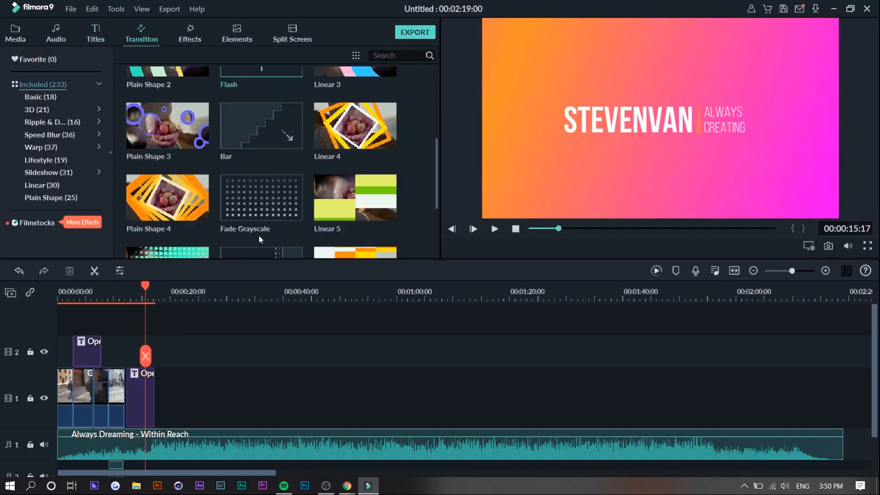
scroll(258, 235, down, 8)
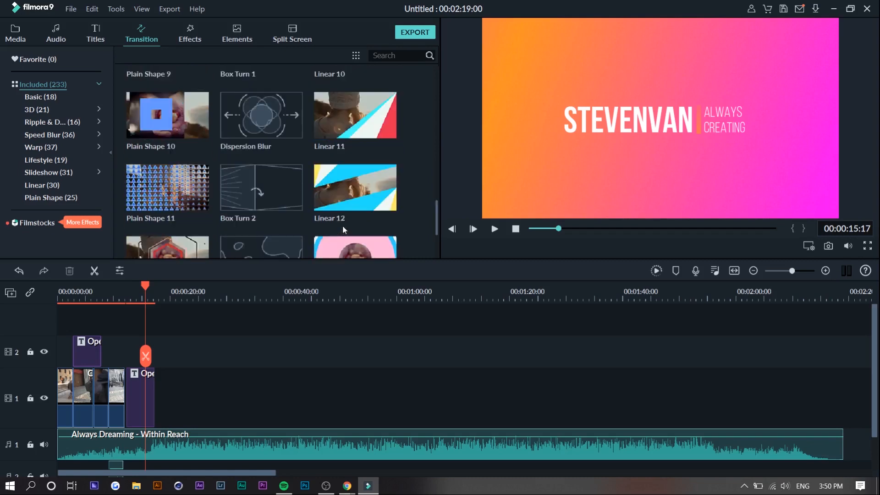
mouse_move(356, 188)
scroll(386, 197, up, 5)
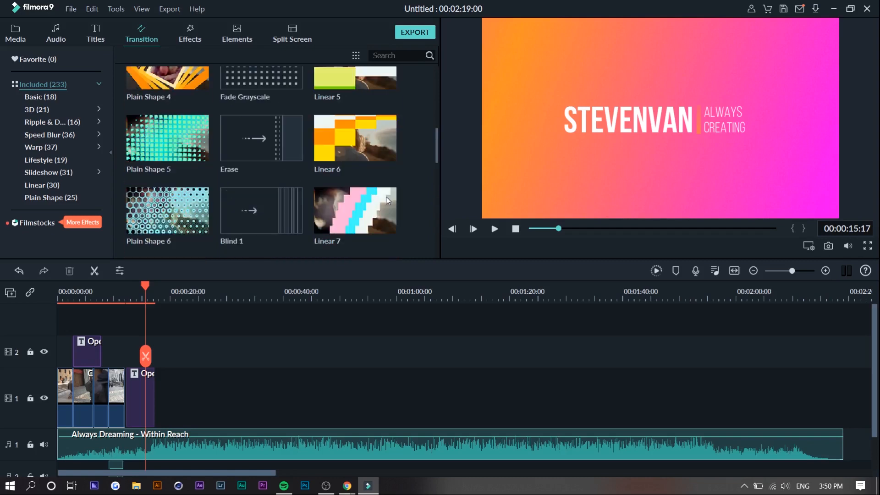
scroll(373, 168, up, 3)
scroll(374, 210, down, 3)
mouse_move(389, 132)
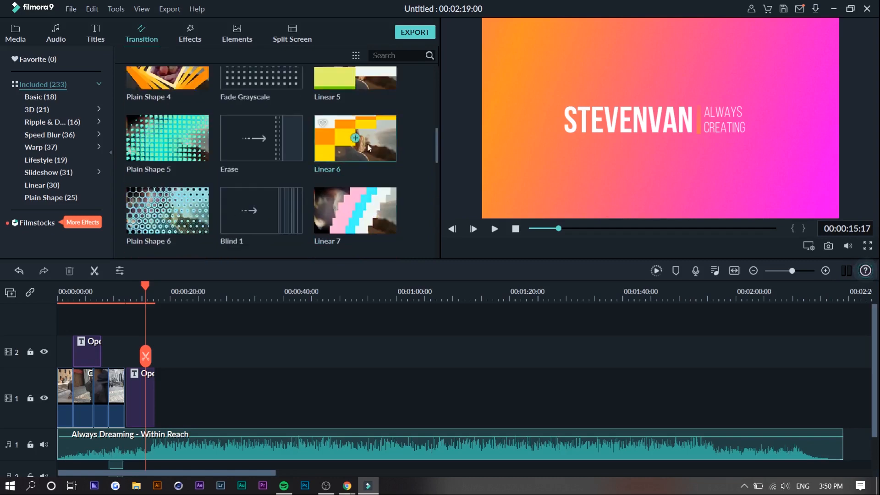
drag(389, 132, 93, 383)
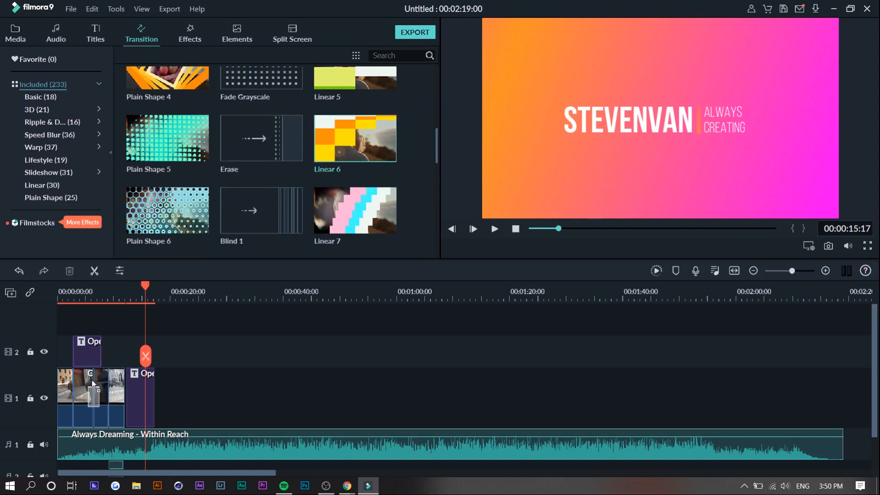
mouse_move(92, 383)
mouse_down()
mouse_move(76, 384)
mouse_move(120, 381)
mouse_move(109, 380)
mouse_up()
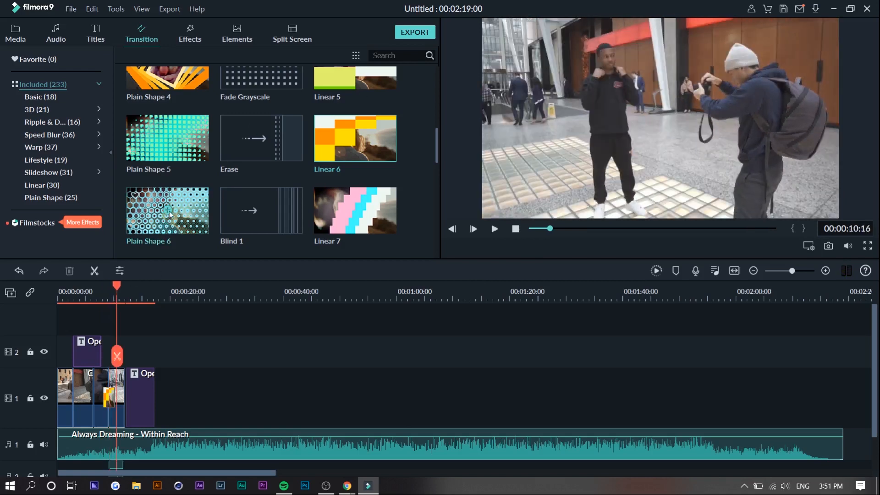
- Look through the remaining transition styles in the library
scroll(252, 210, up, 3)
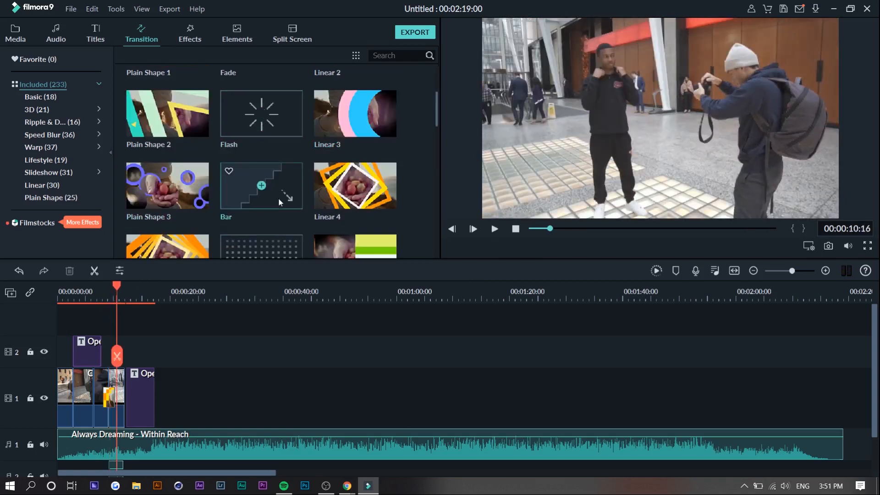
scroll(276, 189, down, 15)
scroll(276, 184, down, 5)
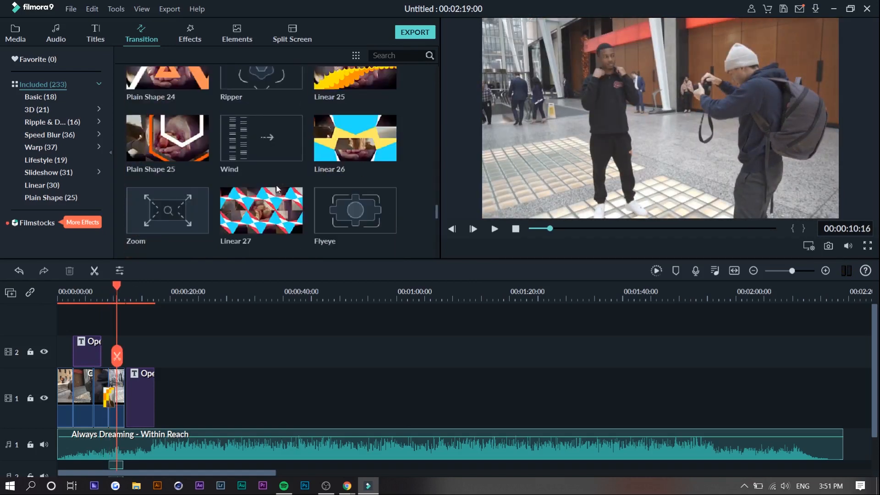
scroll(197, 220, down, 10)
scroll(252, 161, down, 15)
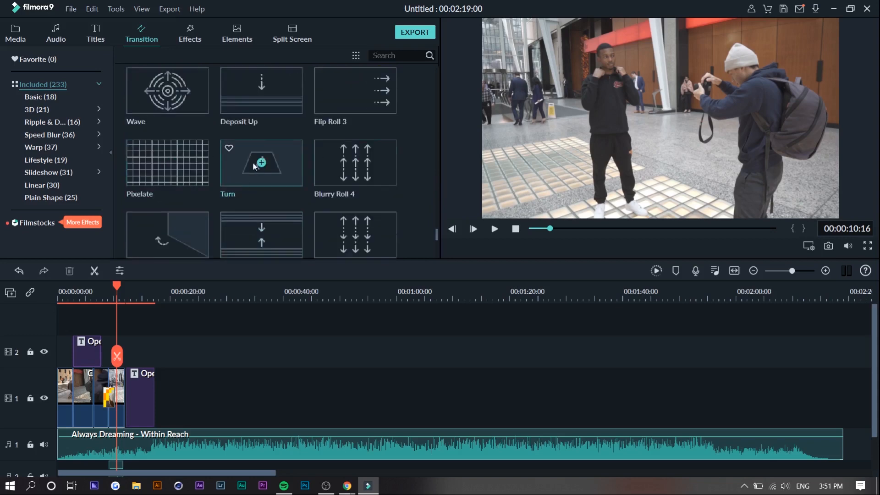
scroll(310, 172, up, 15)
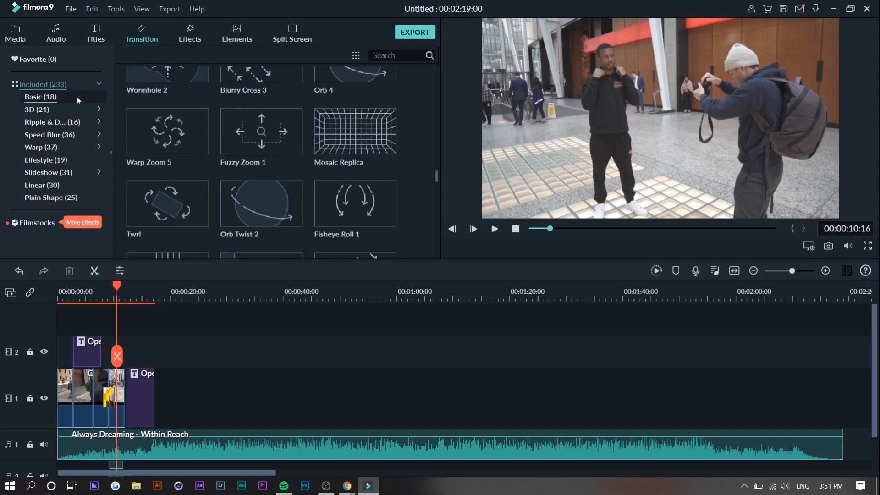
- Add the Bokeh Blur 9 overlay to video track 2, starting above the last video clip
click(190, 34)
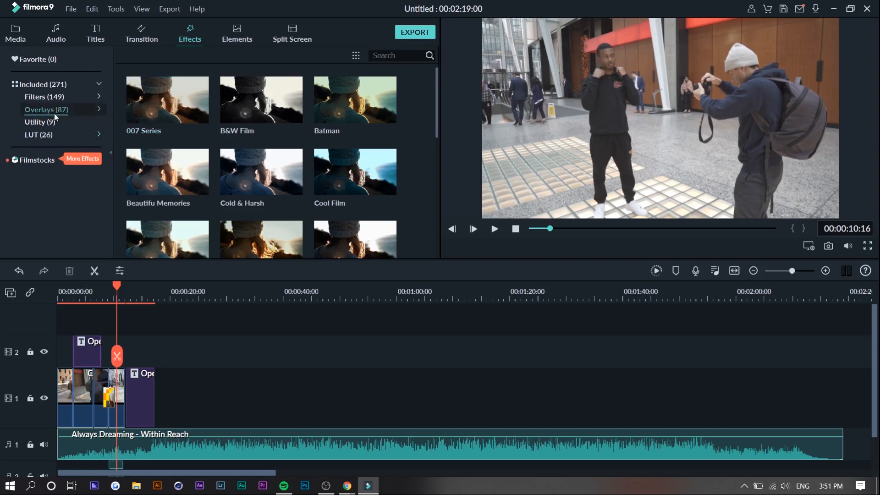
click(54, 112)
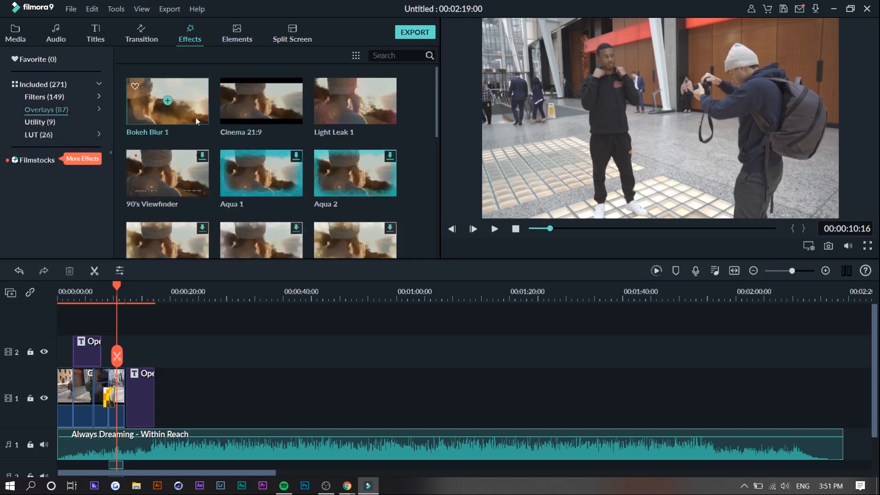
scroll(196, 118, down, 5)
drag(374, 167, 105, 354)
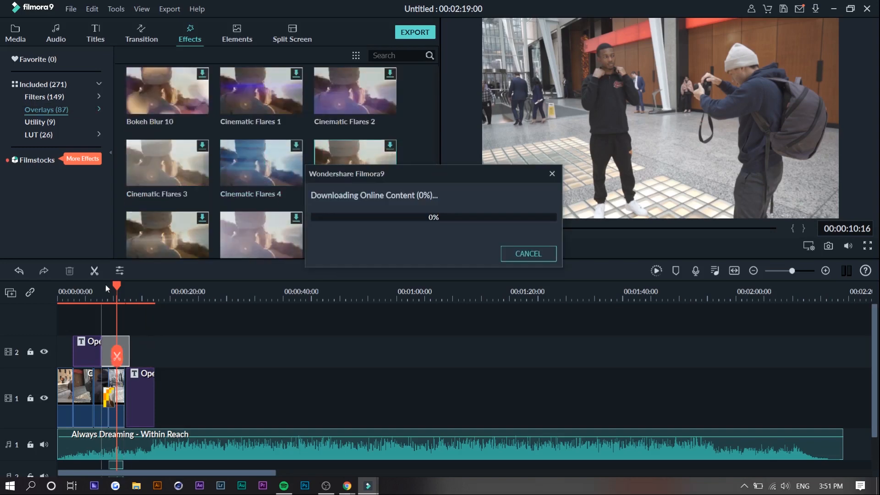
drag(355, 91, 117, 348)
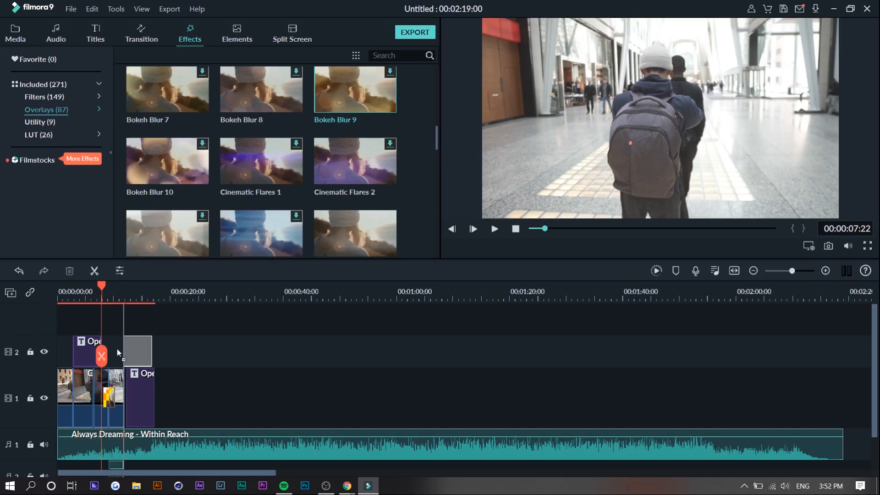
drag(117, 349, 117, 348)
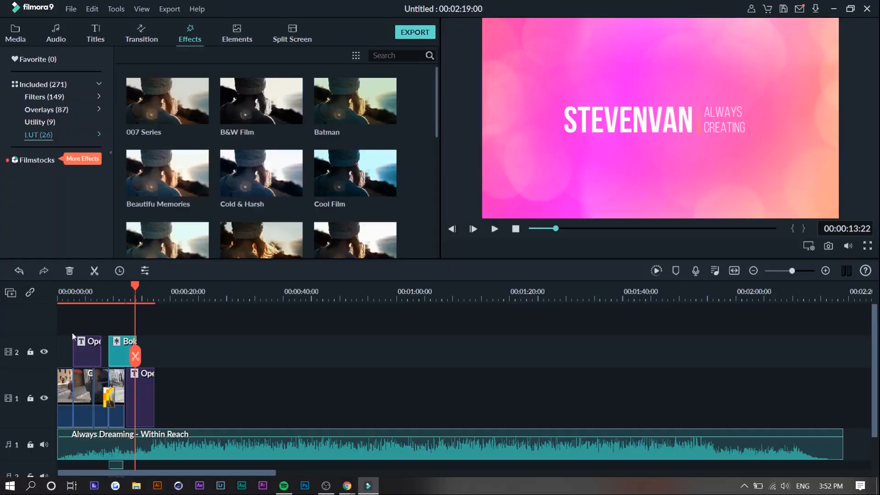
- Place the playhead at 00:00:02:00 on the first clip and look through the LUT effects
click(69, 294)
scroll(196, 195, down, 5)
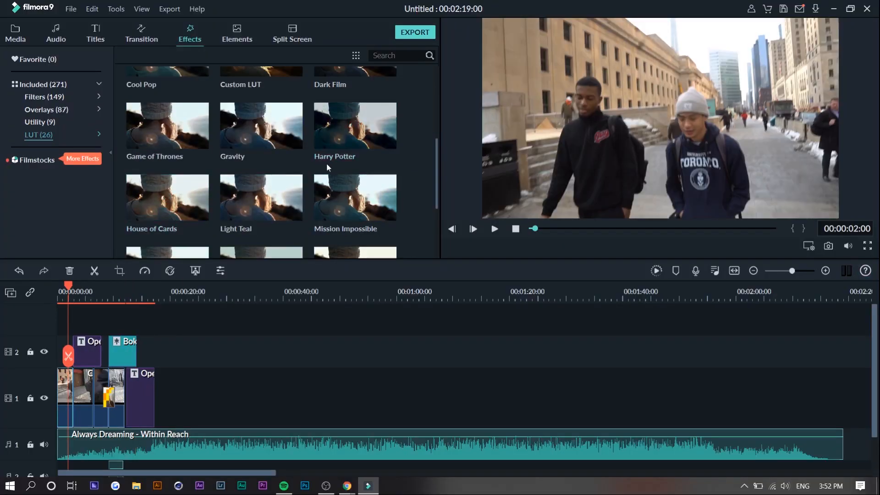
scroll(327, 164, up, 5)
scroll(177, 171, down, 5)
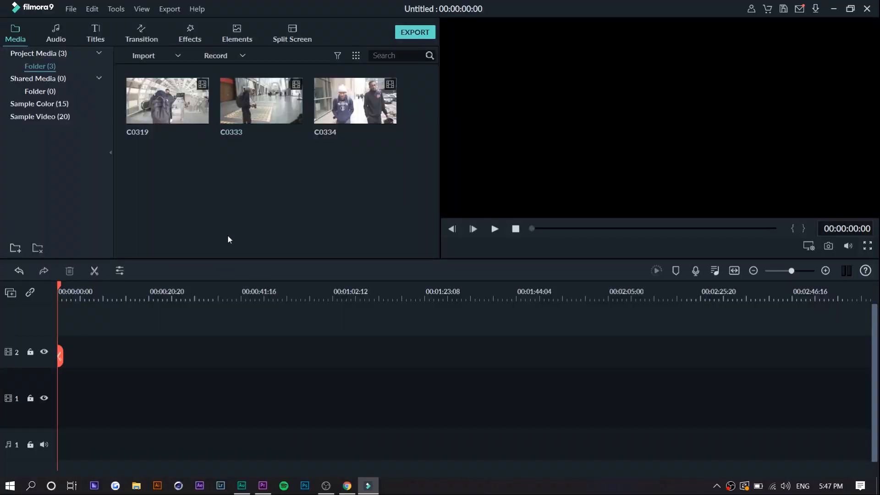
- Add the two-pane split screen with equal side-by-side halves to the start of video track 1
click(294, 33)
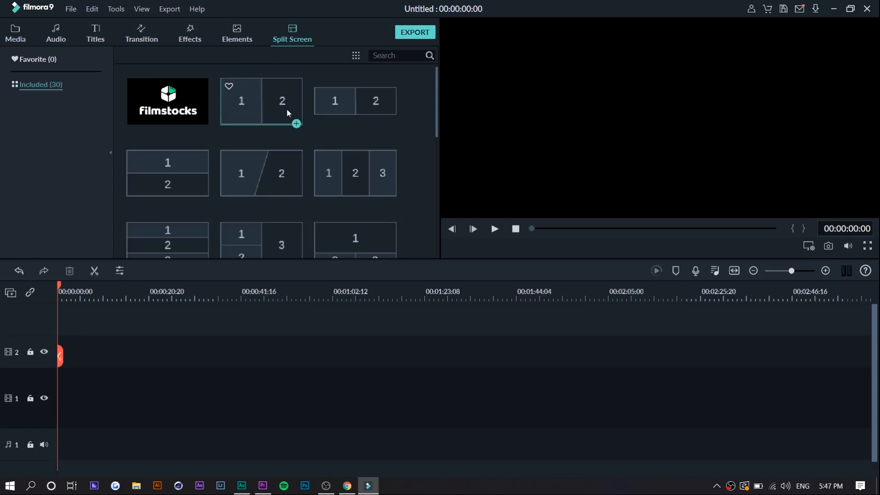
scroll(309, 174, down, 5)
scroll(309, 173, up, 5)
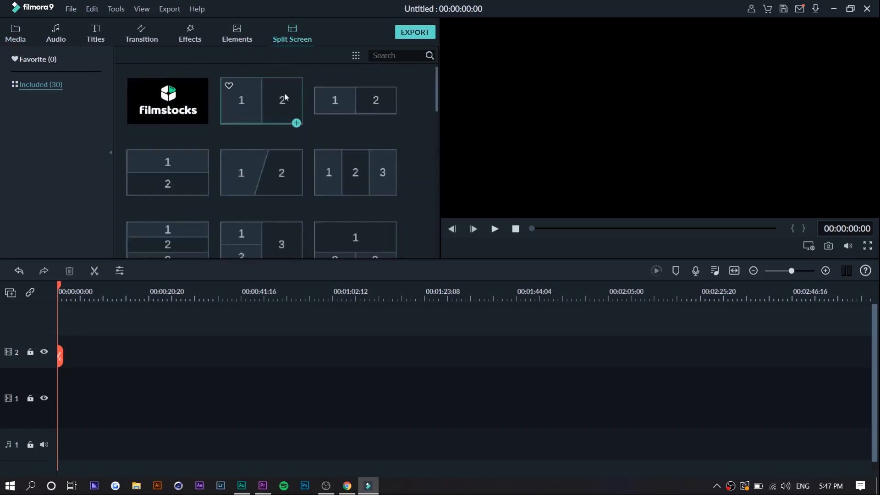
click(291, 118)
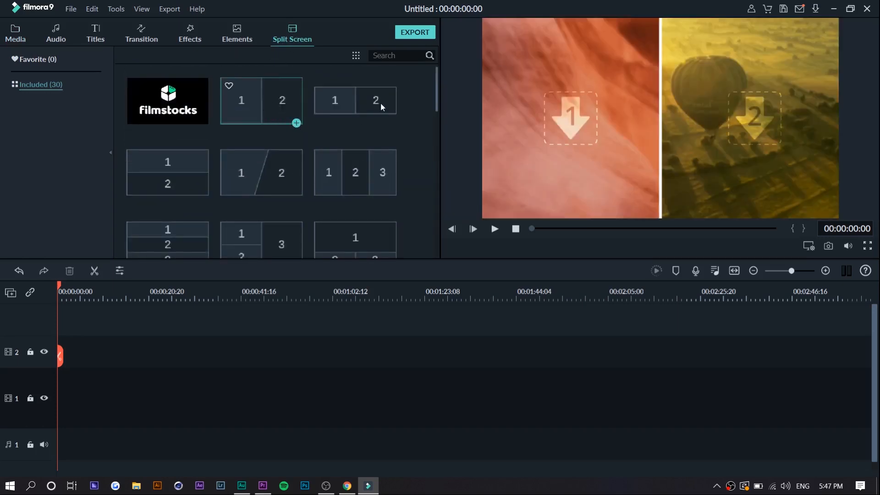
- Fill split screen pane 1 with clip C0319 and pane 2 with clip C0334, and apply the layout
click(537, 125)
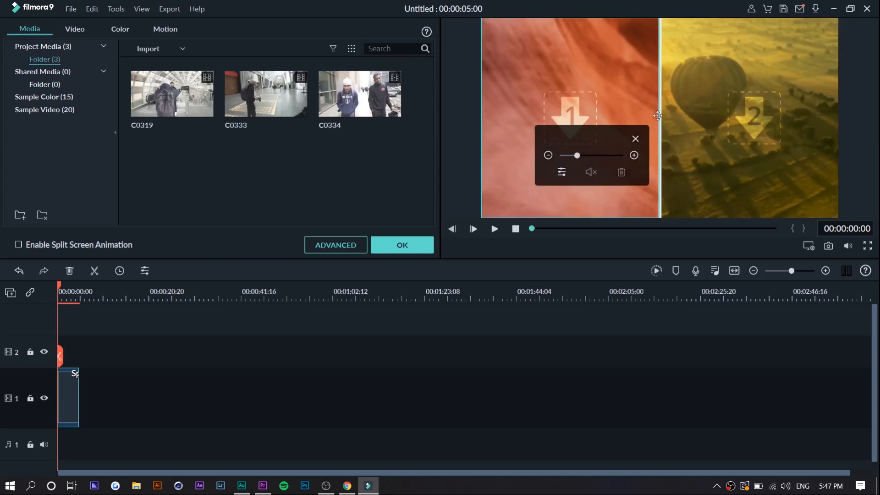
drag(173, 98, 474, 244)
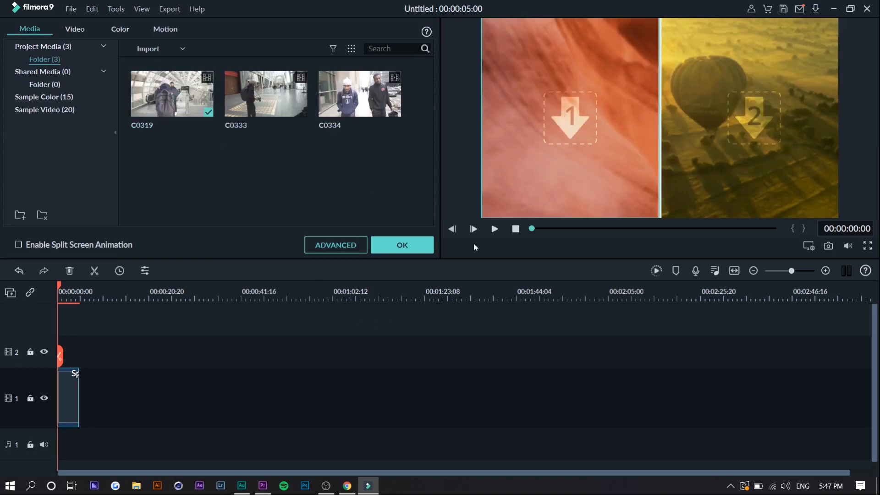
click(599, 106)
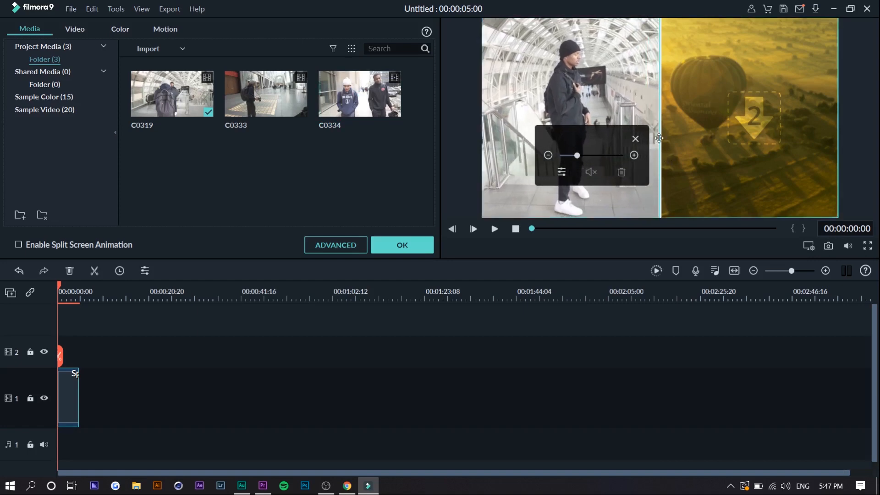
click(360, 96)
click(420, 247)
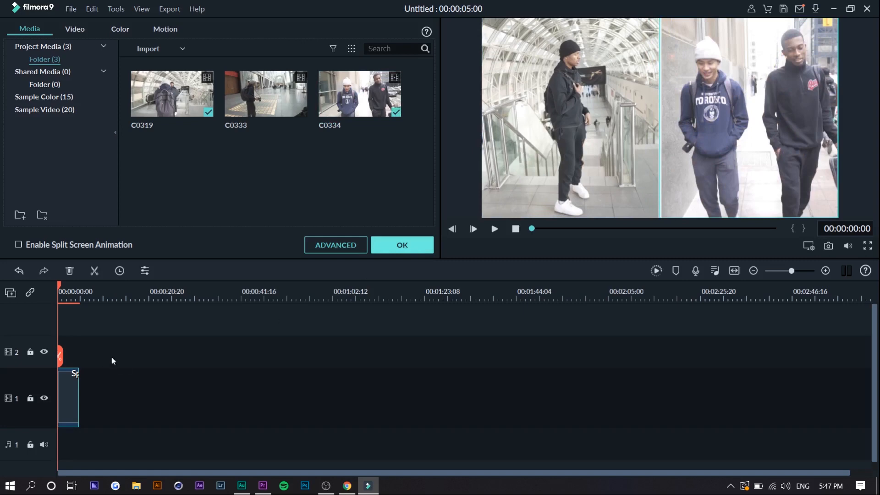
click(133, 293)
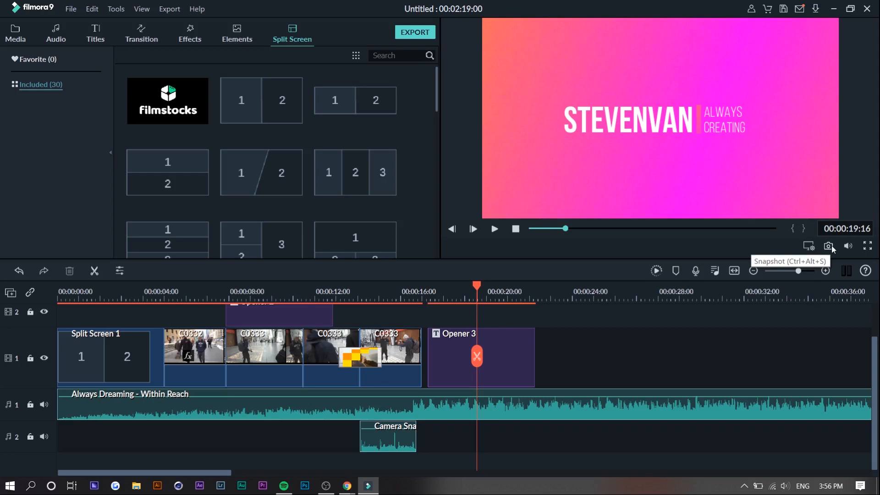
- Take a snapshot of the Opener 3 title frame at 00:00:19:16
click(829, 246)
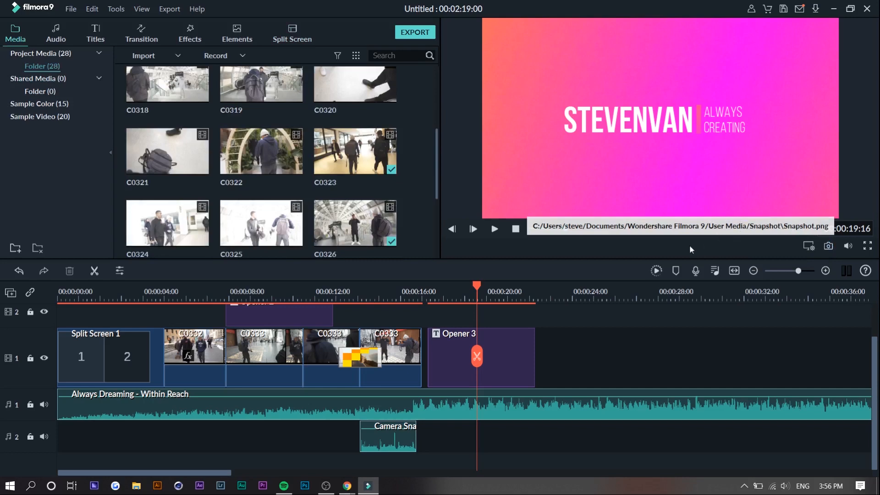
- Start creating the export video and compare the prices, watermark terms and included features of the Free, Annual, Lifetime and Annual Bundle plans
click(170, 9)
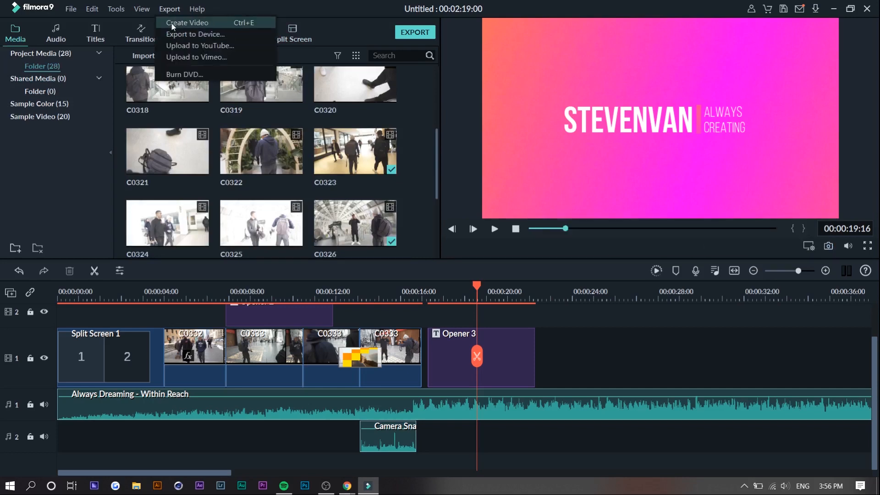
click(213, 26)
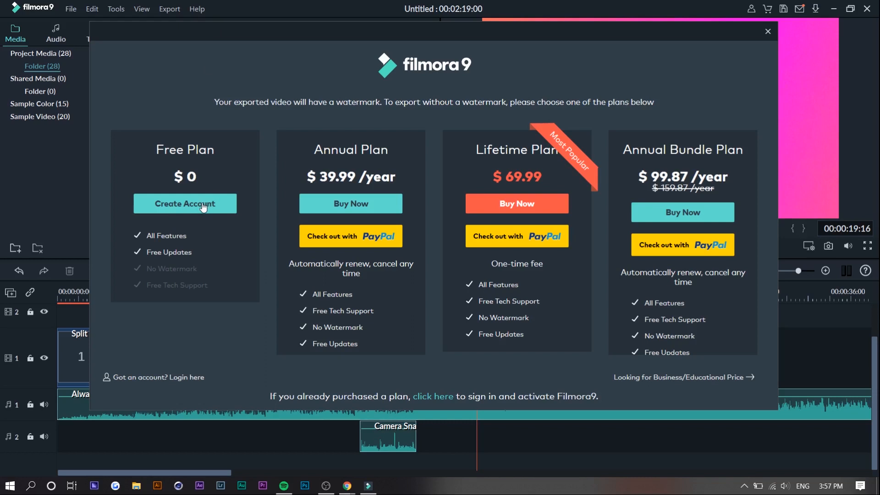
drag(144, 272, 202, 269)
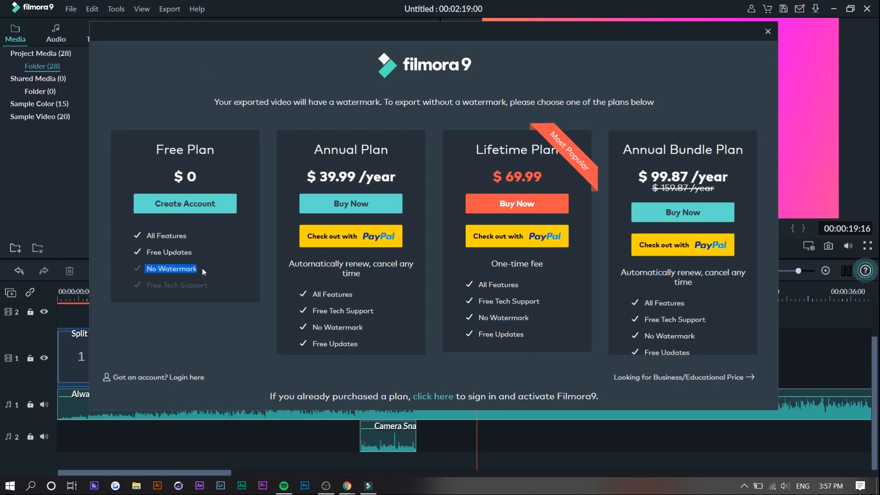
click(363, 183)
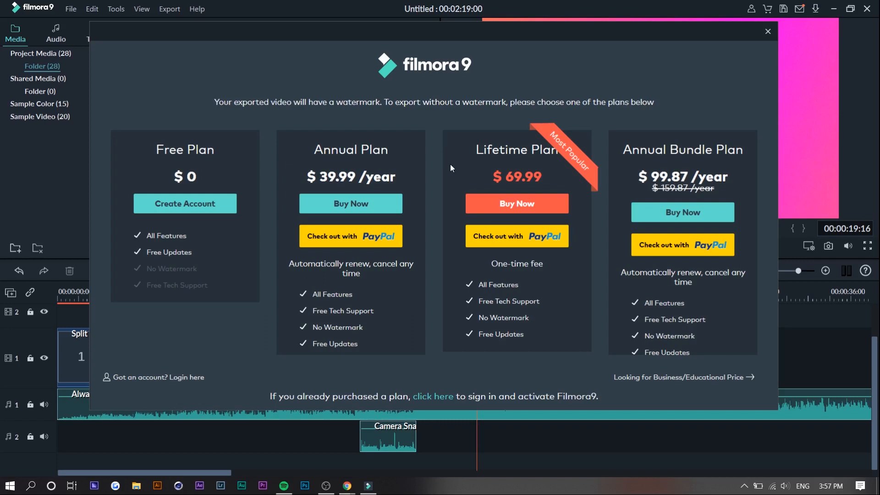
scroll(676, 266, down, 3)
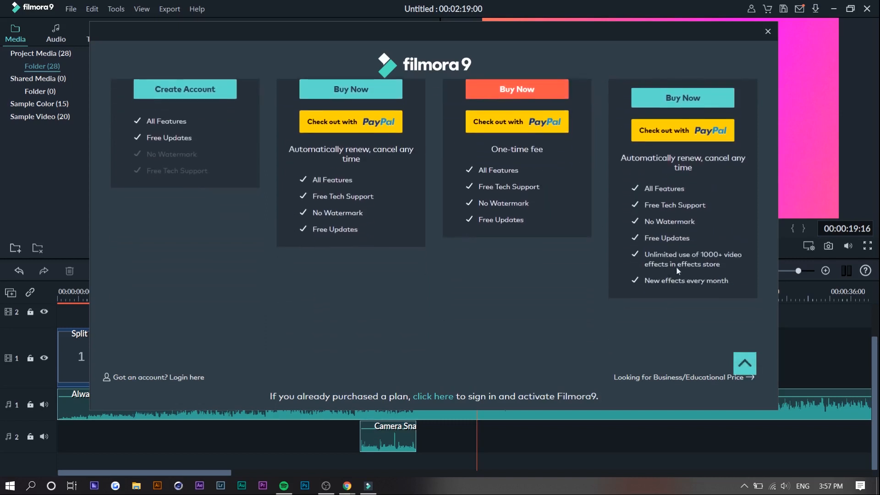
scroll(676, 265, up, 2)
drag(645, 312, 724, 321)
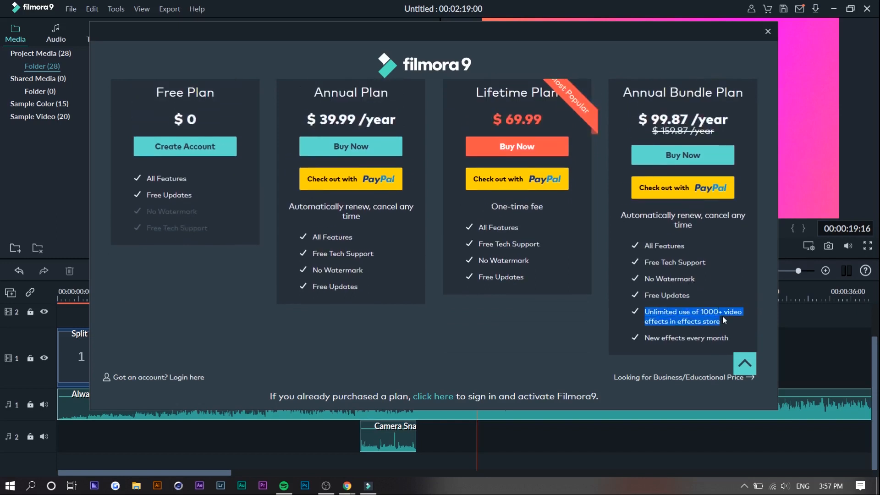
scroll(609, 195, up, 2)
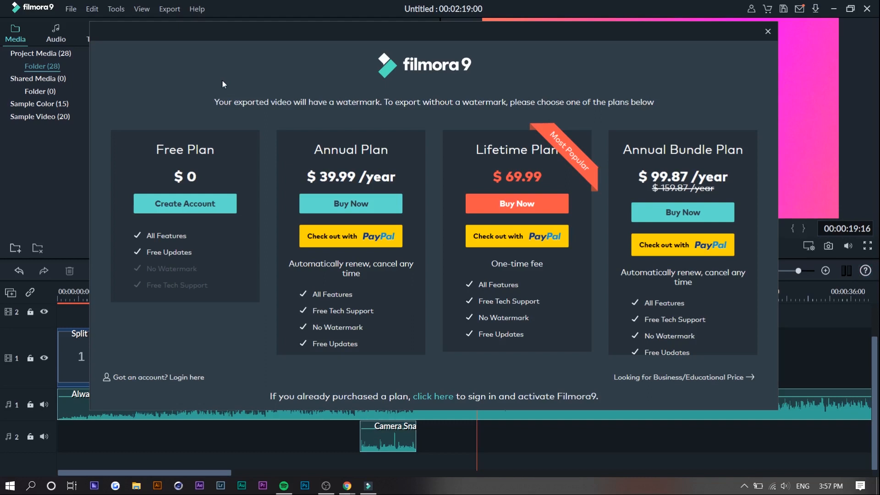
scroll(642, 261, down, 2)
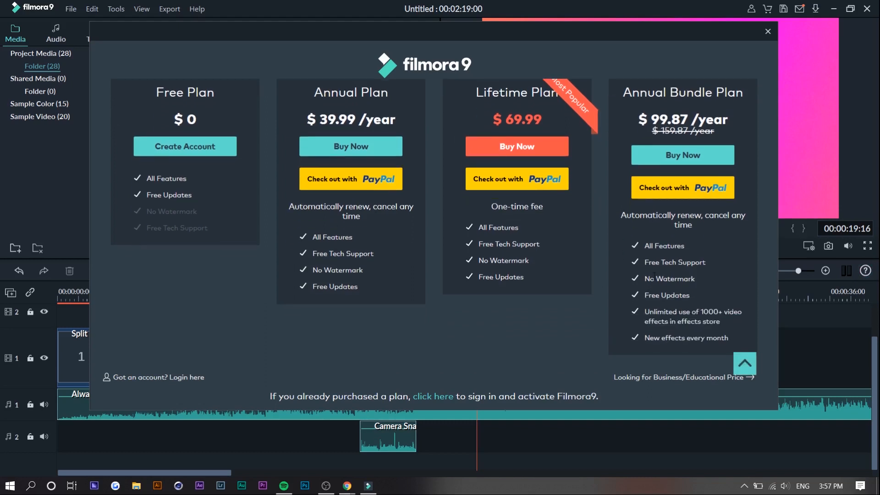